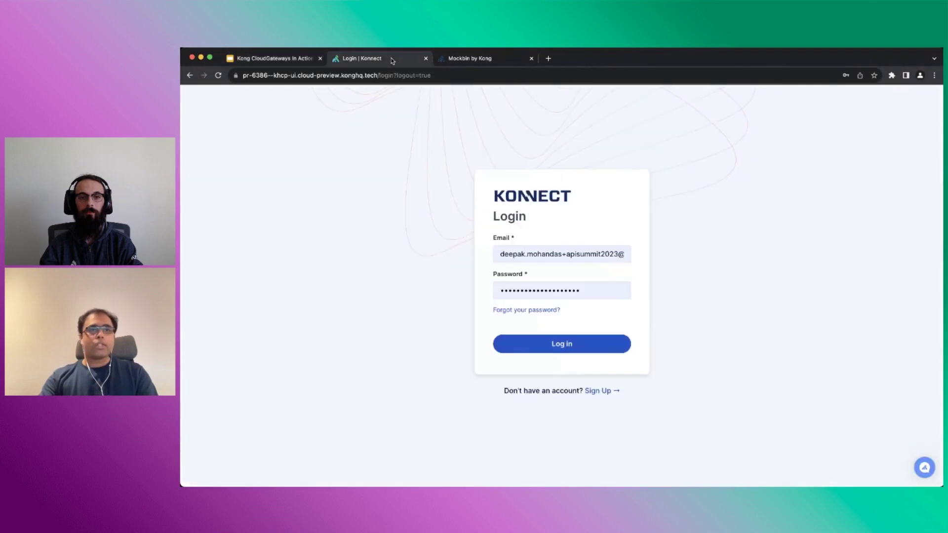
Log in to Konnect, view Gateway Manager's control planes, and expand the New Control Plane menu
left_click(581, 348)
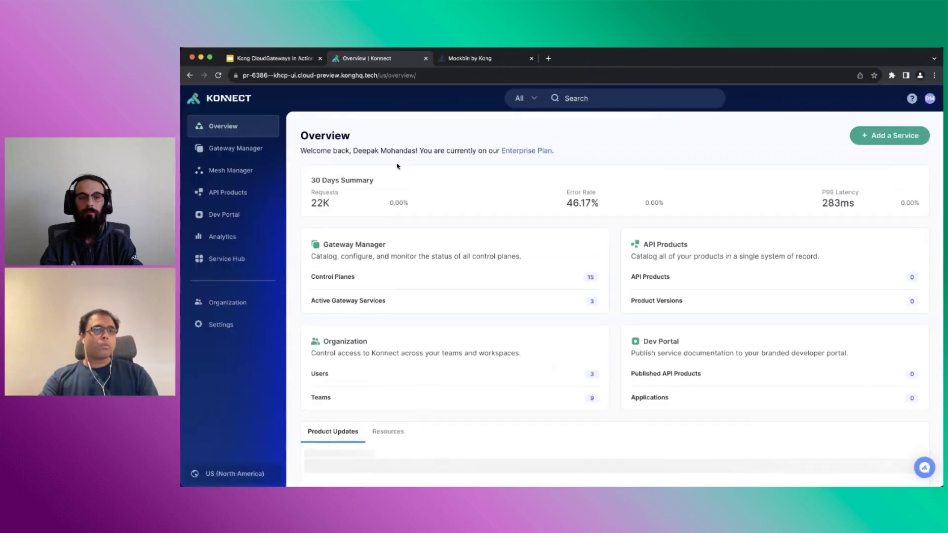
left_click(252, 153)
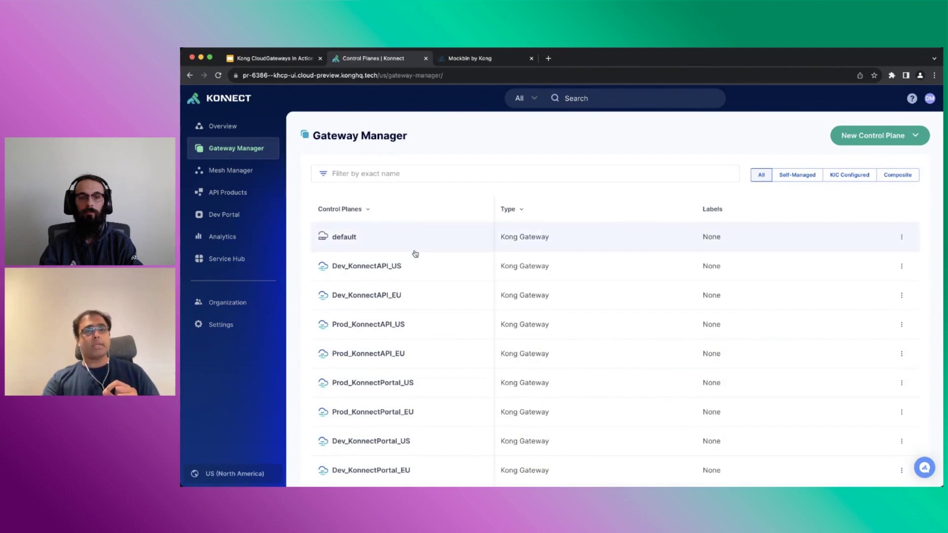
scroll(415, 254, "down", 5)
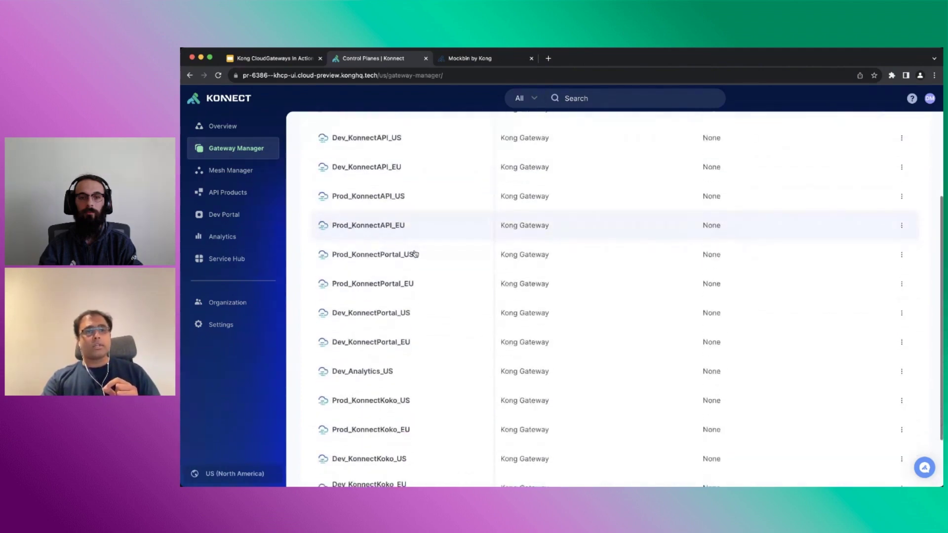
scroll(415, 254, "down", 2)
scroll(414, 253, "up", 6)
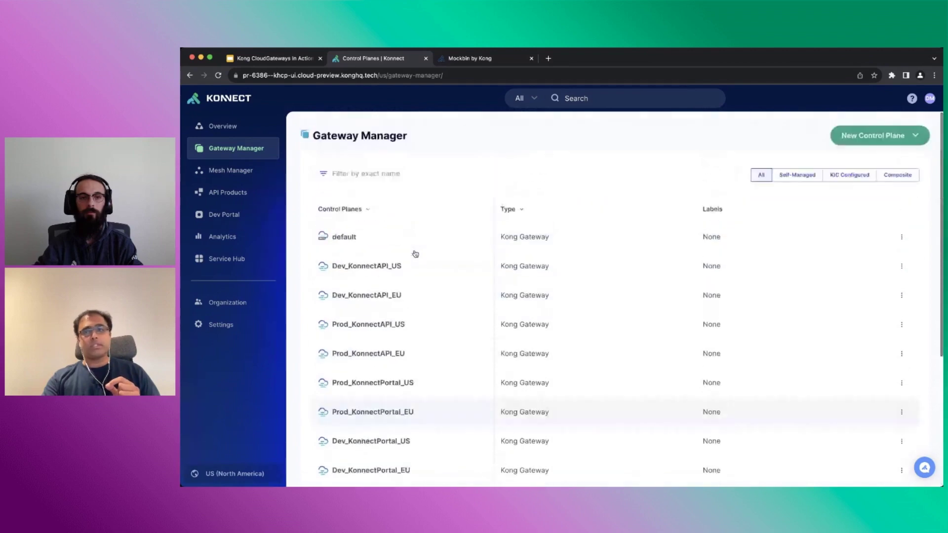
left_click(875, 136)
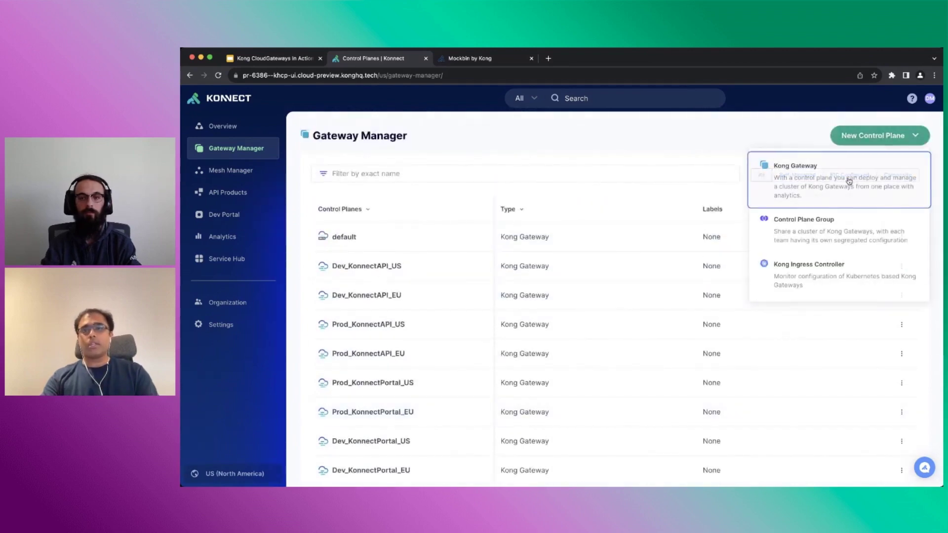
Create Kong Gateway control plane Api_Summit_2023_Multi_geo using Dedicated Cloud Instances for data plane nodes
left_click(849, 181)
left_click(553, 237)
type("A")
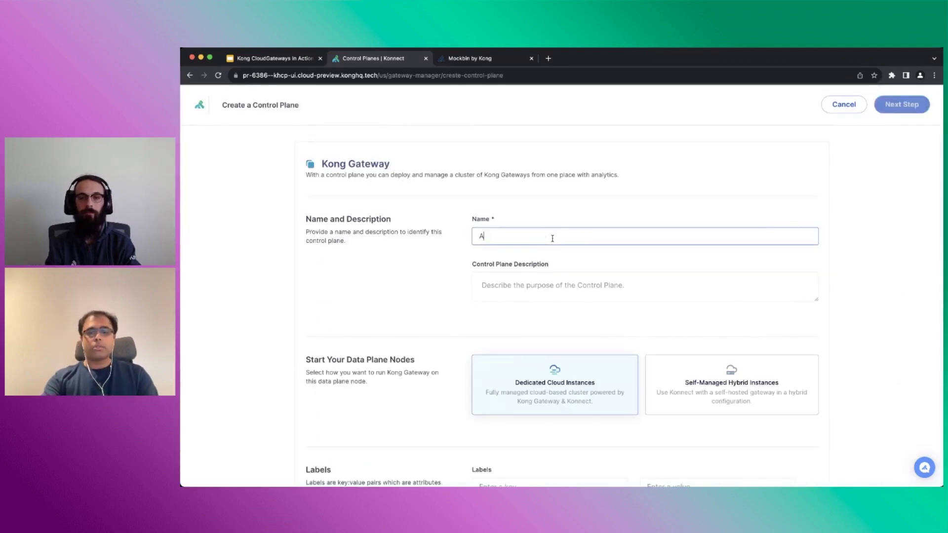
type("pi_Su")
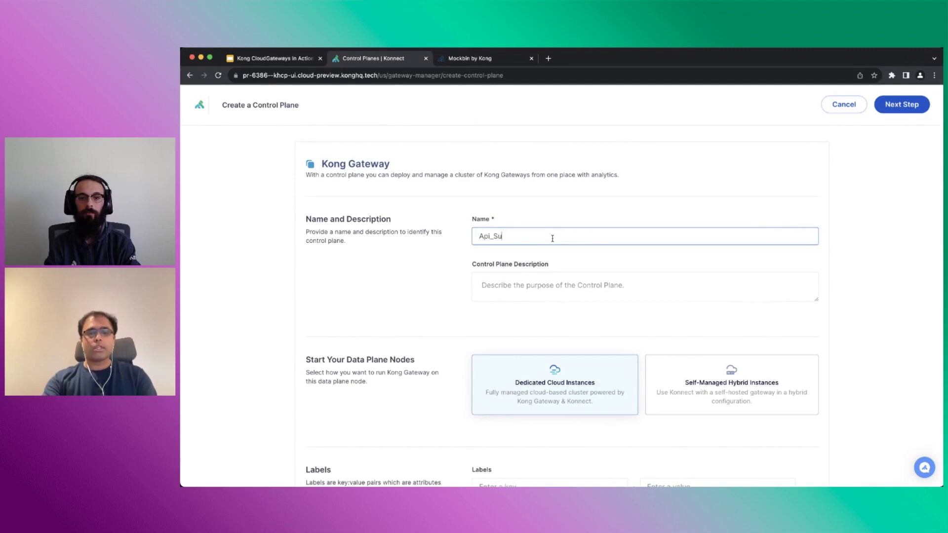
type("mmit_2023_Multi_geo")
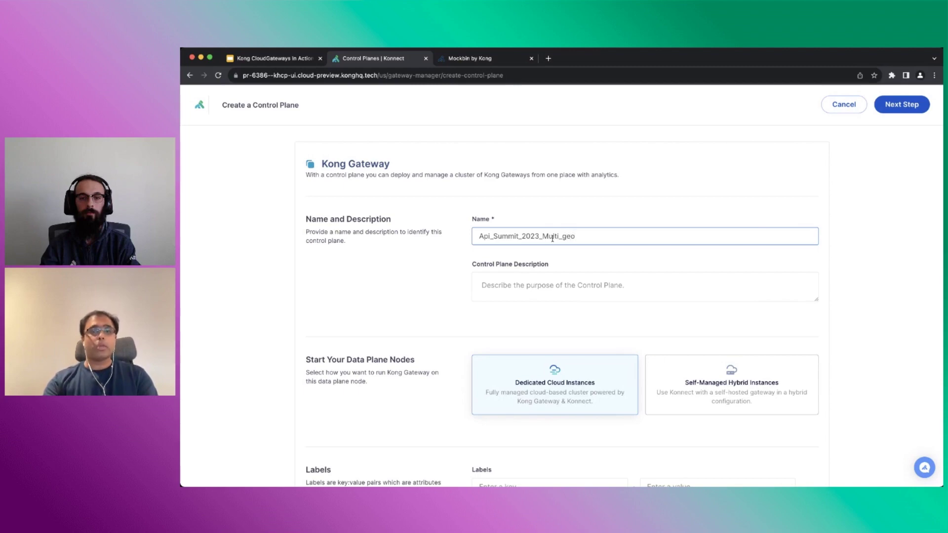
scroll(549, 298, "down", 1)
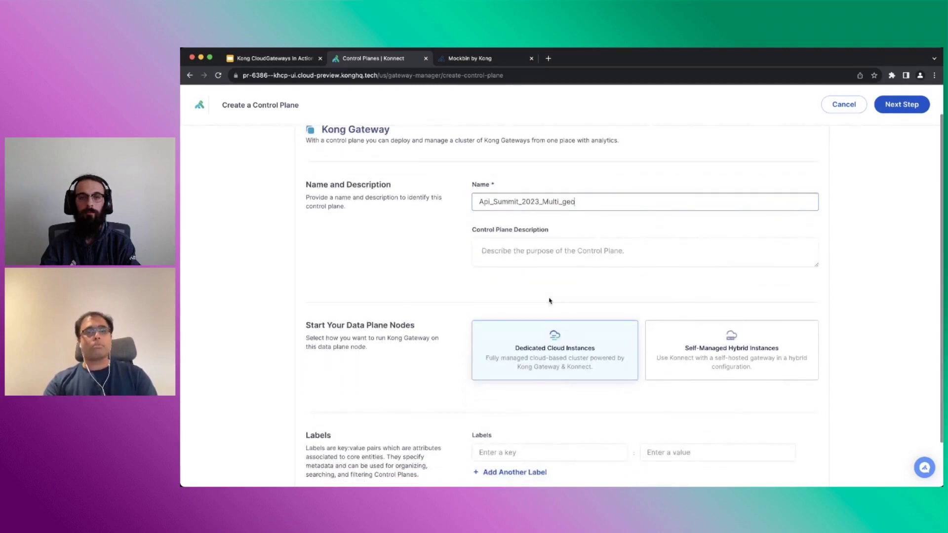
left_click(549, 351)
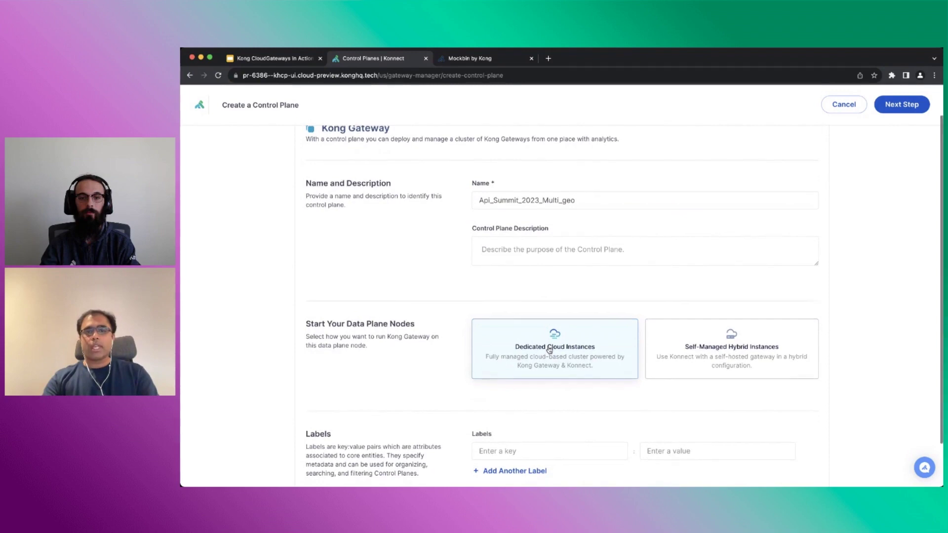
scroll(548, 349, "down", 2)
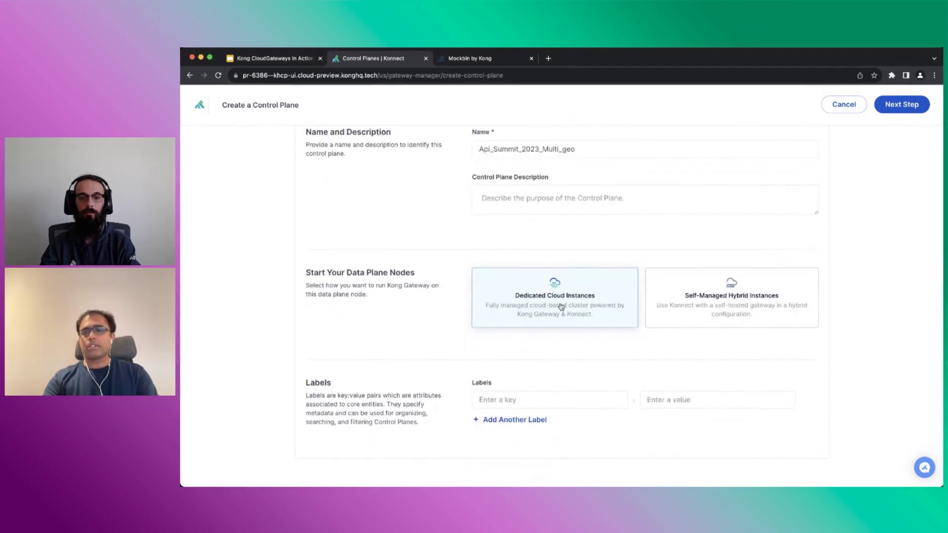
left_click(895, 110)
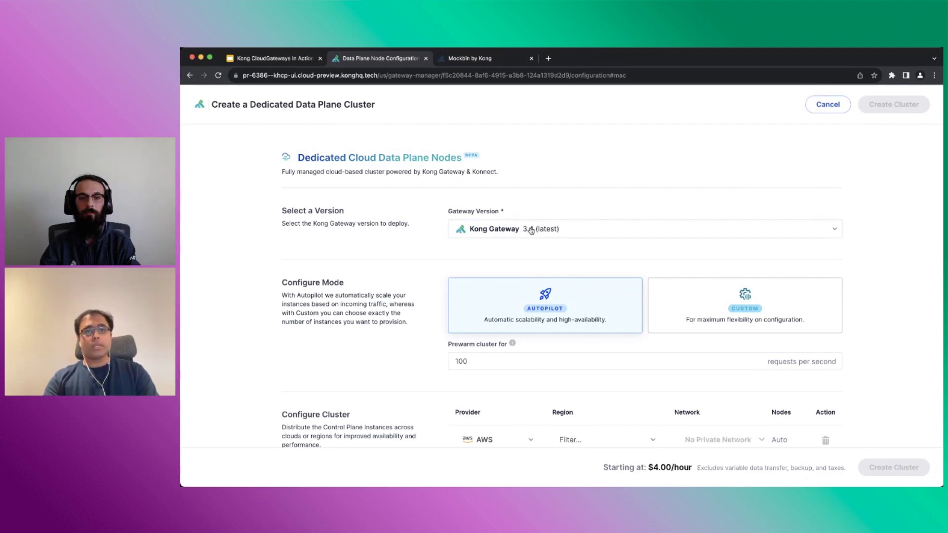
Switch the data plane cluster to Custom mode with the Dev / Staging tier at $2.05/hour
scroll(531, 230, "down", 1)
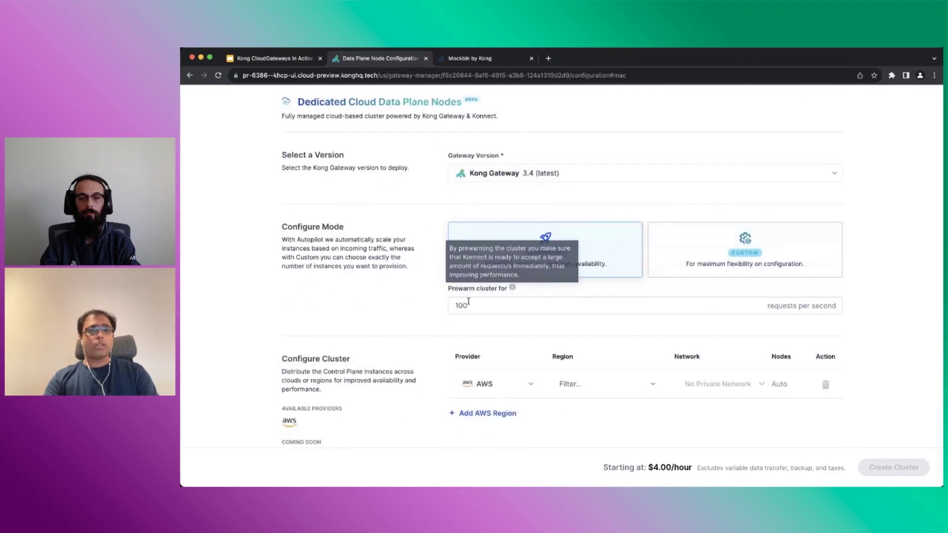
left_click(486, 311)
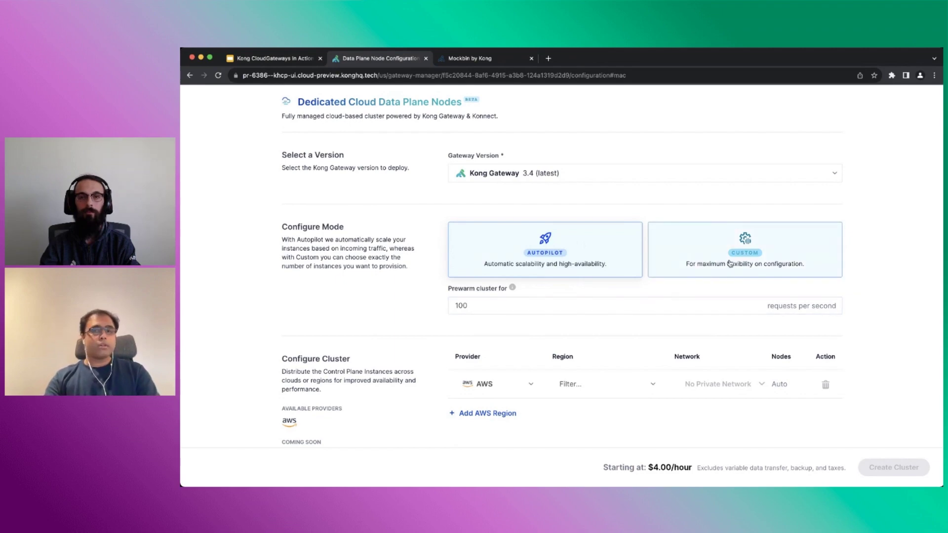
left_click(730, 263)
scroll(723, 265, "down", 2)
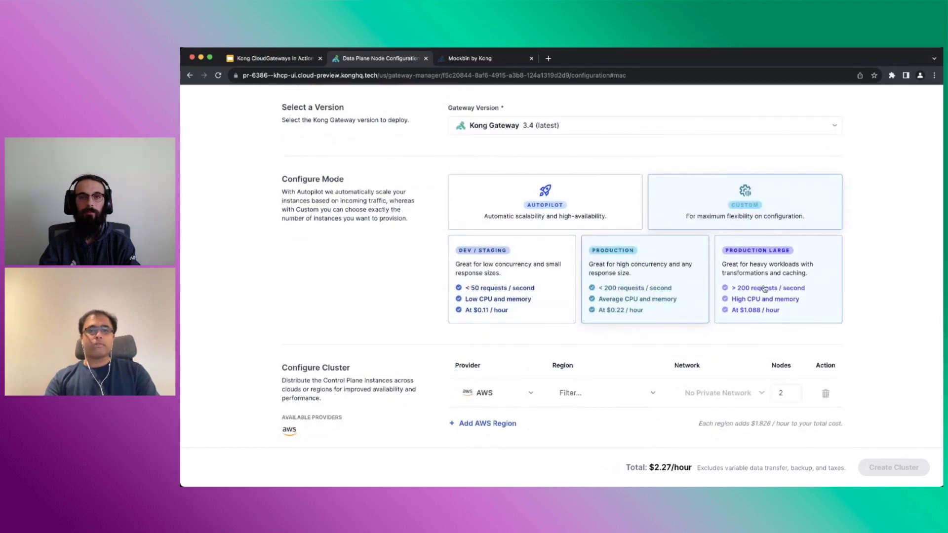
left_click(502, 292)
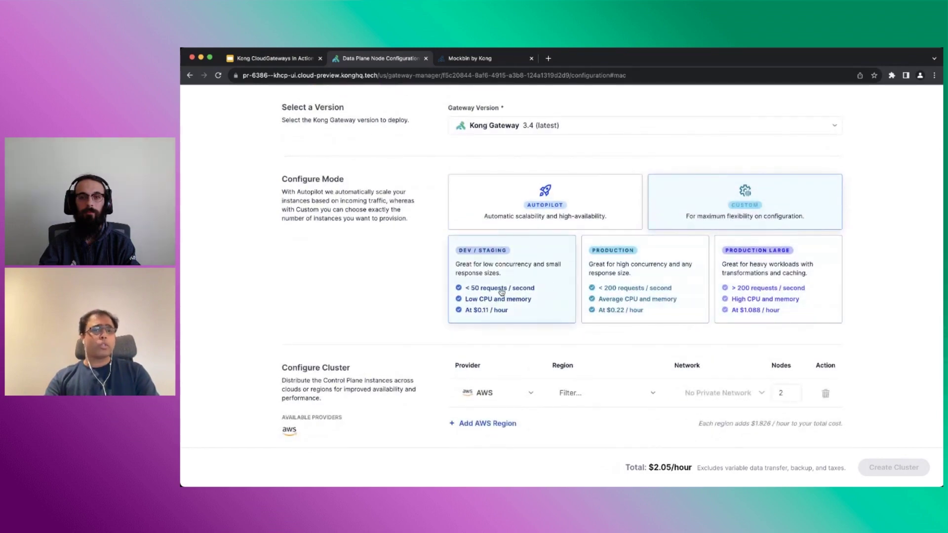
scroll(501, 292, "down", 1)
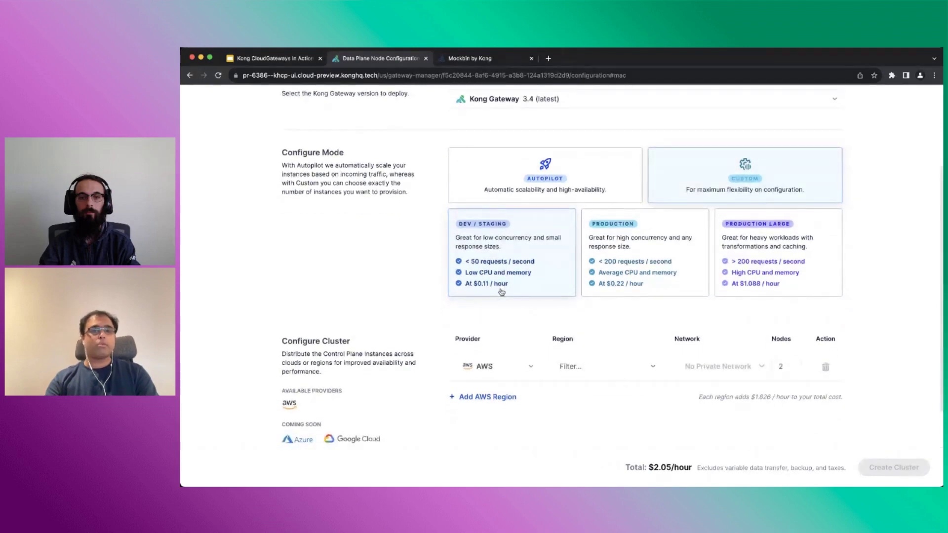
scroll(502, 292, "down", 1)
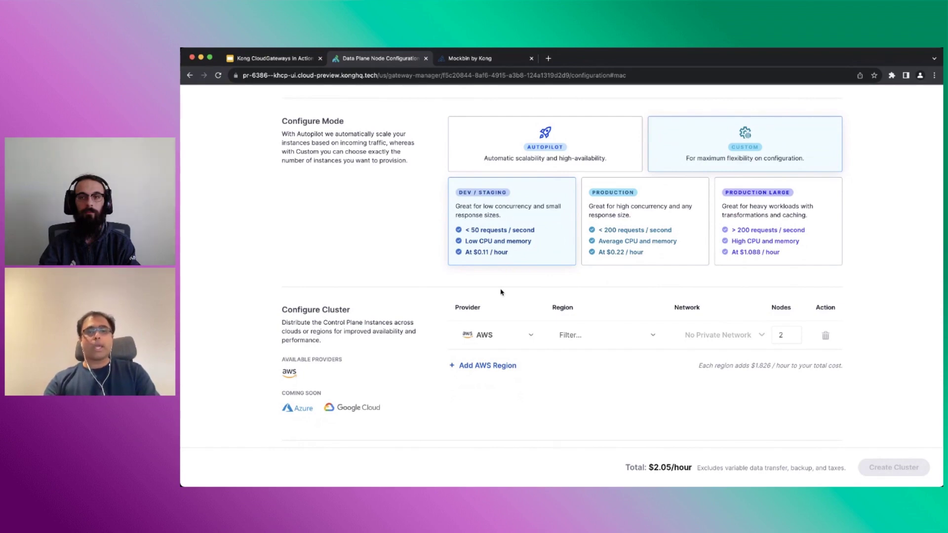
Add AWS regions Ohio (us-east-2) and Oregon (us-west-2) to the cluster
left_click(583, 338)
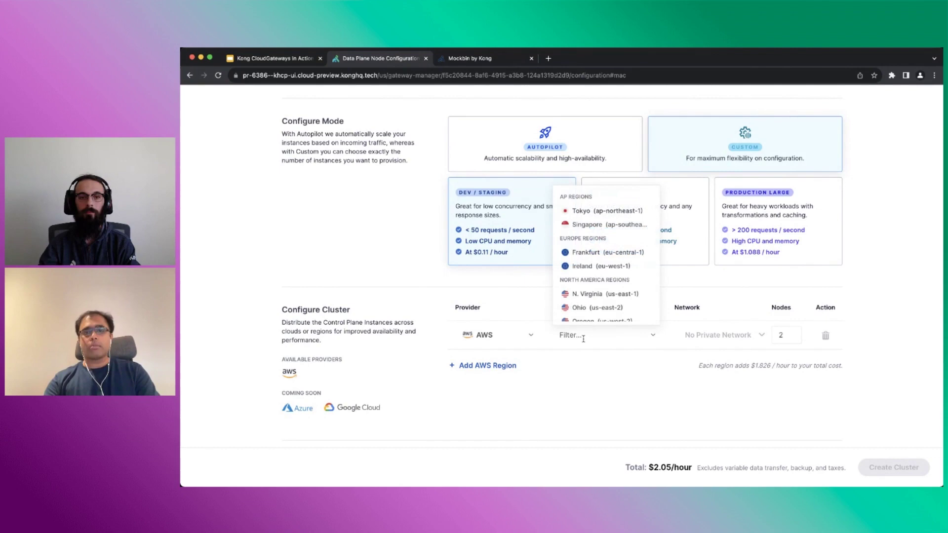
scroll(599, 312, "down", 1)
left_click(605, 299)
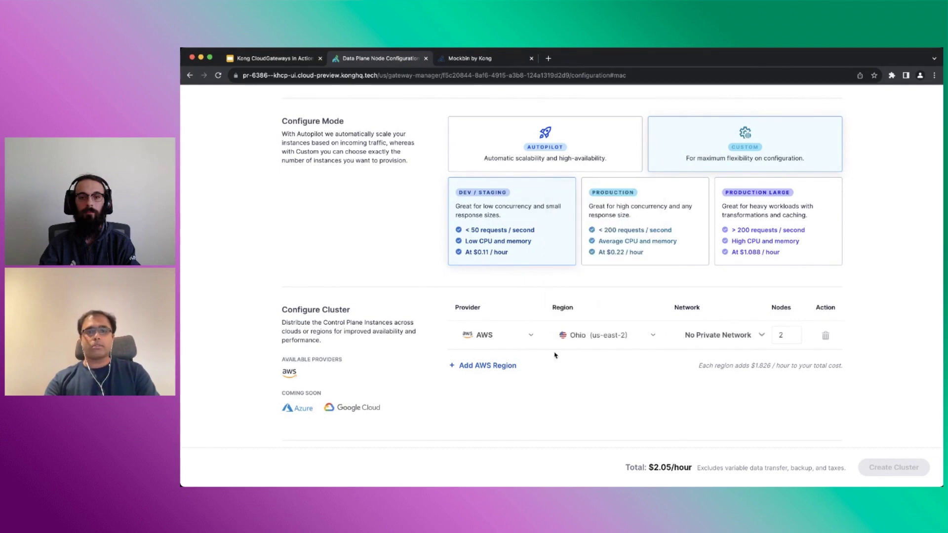
left_click(497, 366)
left_click(583, 367)
scroll(603, 346, "down", 2)
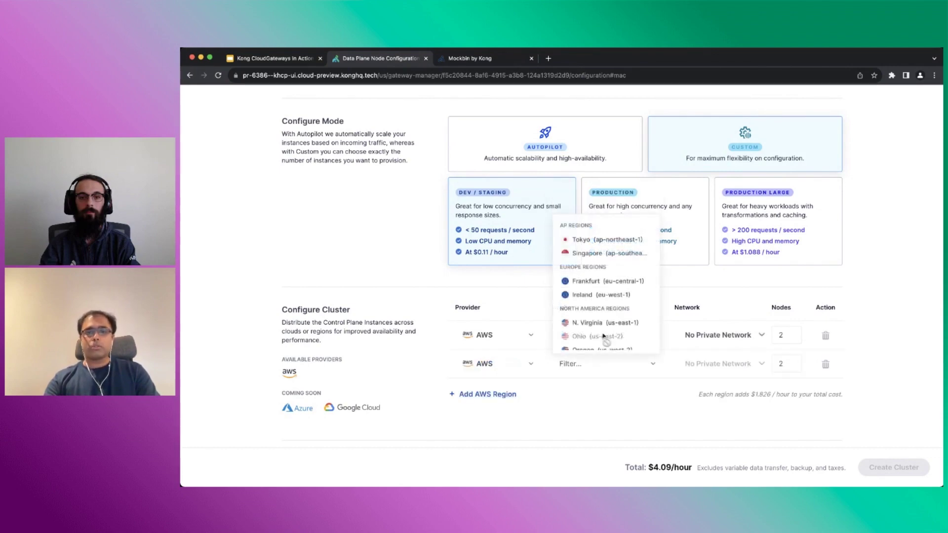
left_click(604, 342)
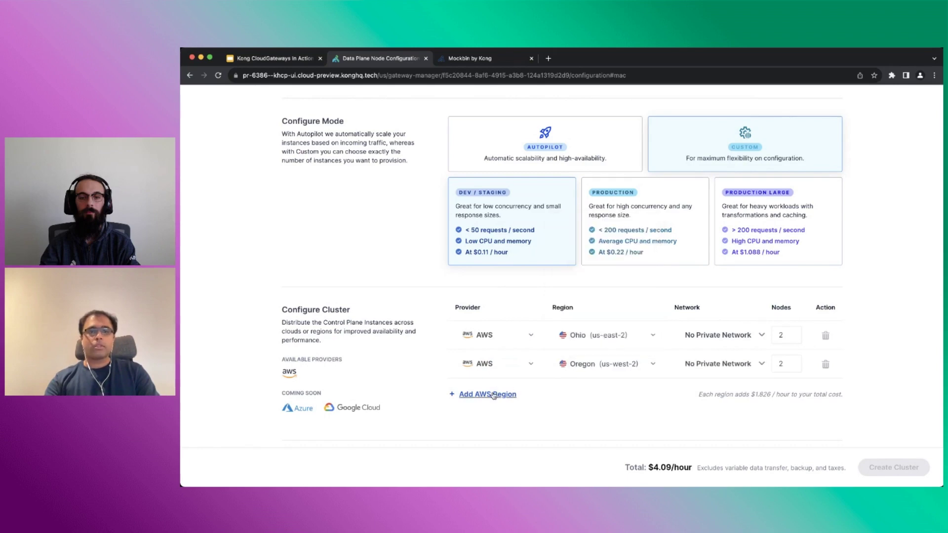
Add Tokyo and Singapore as the third and fourth AWS regions
left_click(496, 395)
scroll(588, 421, "down", 1)
left_click(595, 368)
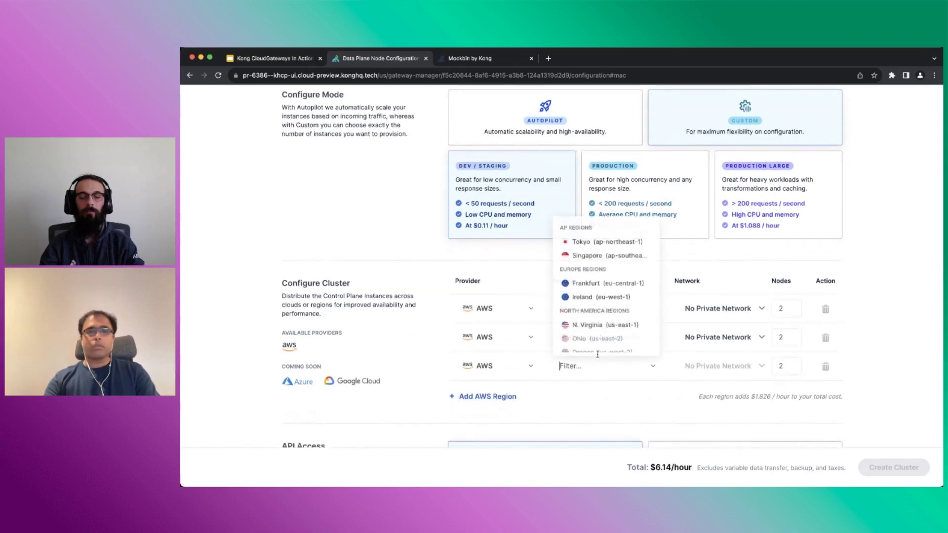
left_click(608, 241)
left_click(477, 398)
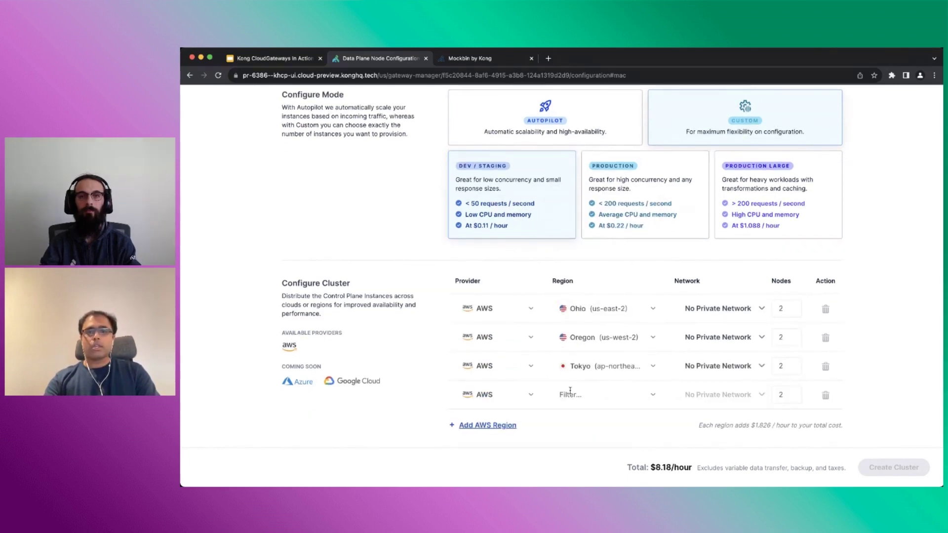
left_click(575, 394)
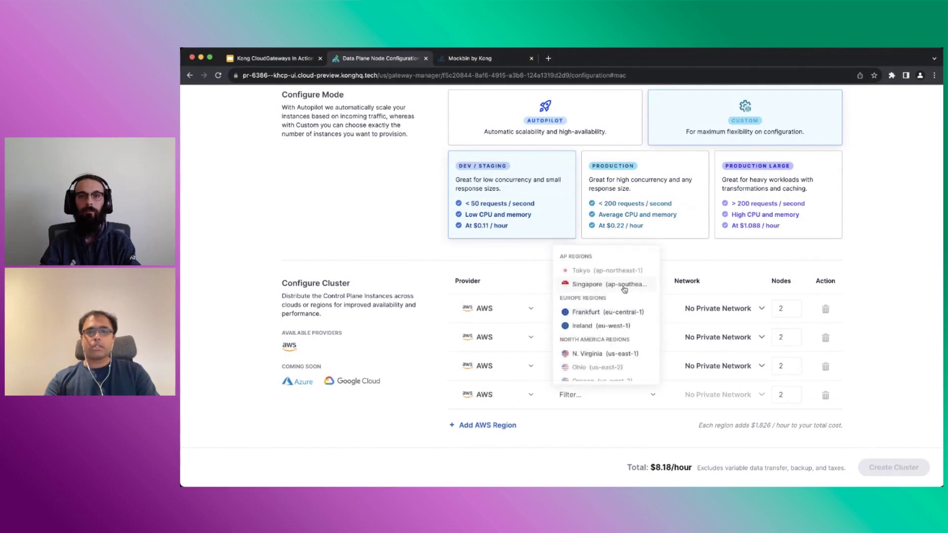
left_click(623, 286)
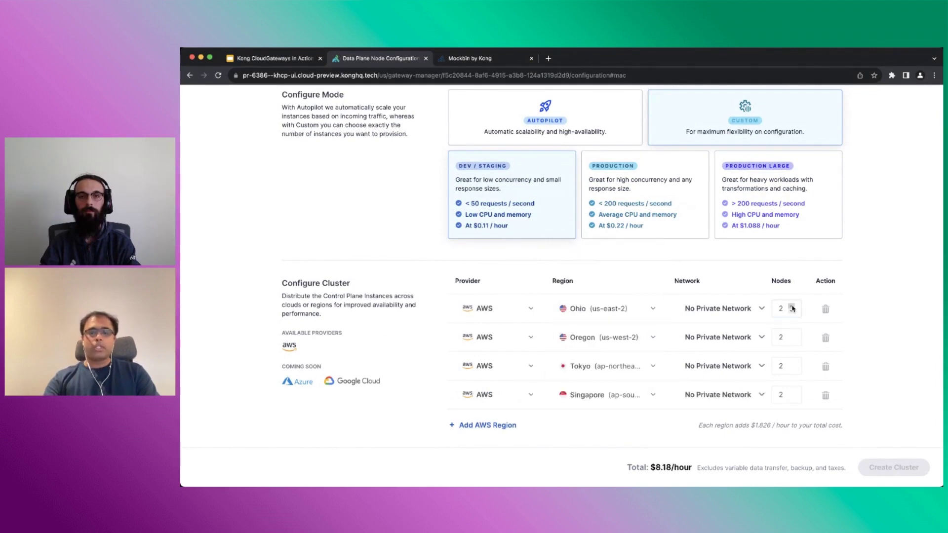
Raise Ohio and Tokyo to 3 nodes each ($8.40/hour) and start a new Ohio network
left_click(792, 306)
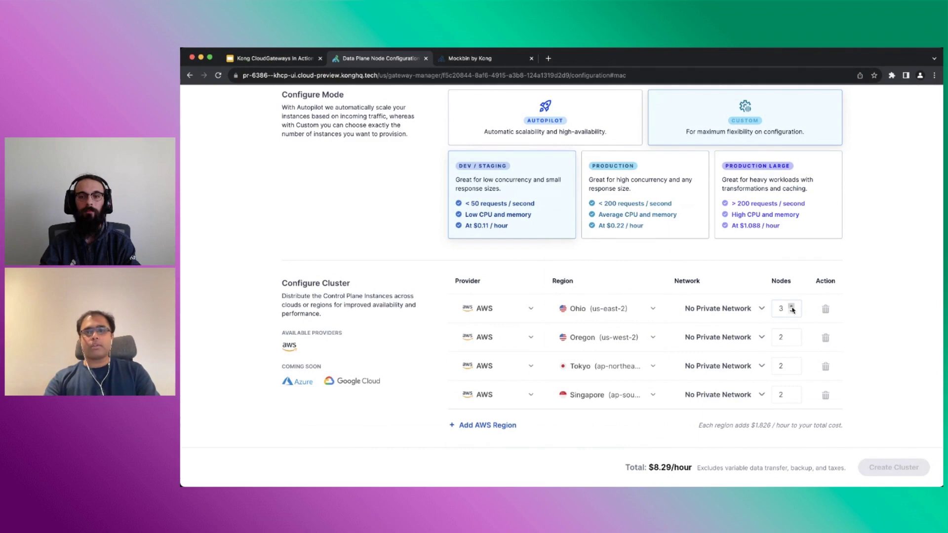
left_click(792, 364)
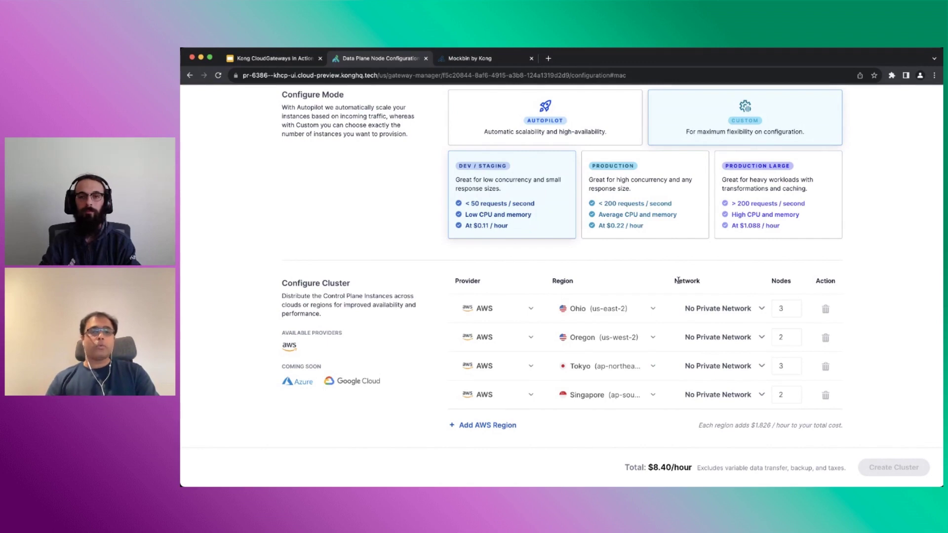
left_click(716, 311)
left_click(713, 335)
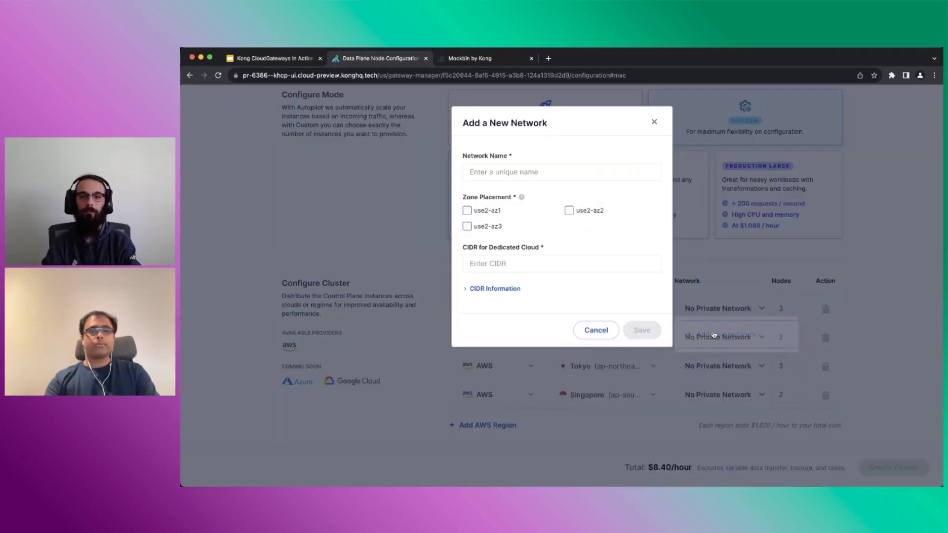
Save Ohio network 'default network aws us-east-2' on use2-az1, az2, az3 with CIDR 10.1.0.0/16
left_click(527, 173)
type("default")
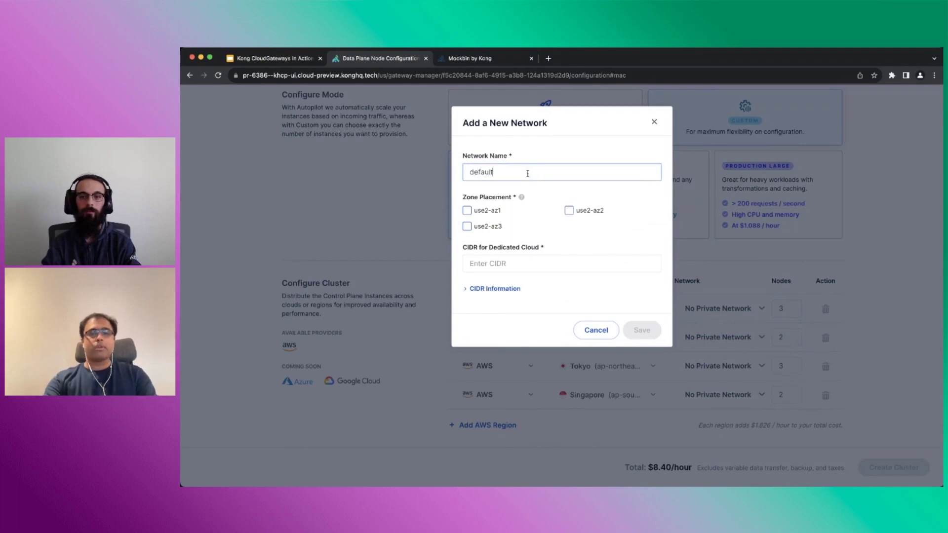
type(" network aw")
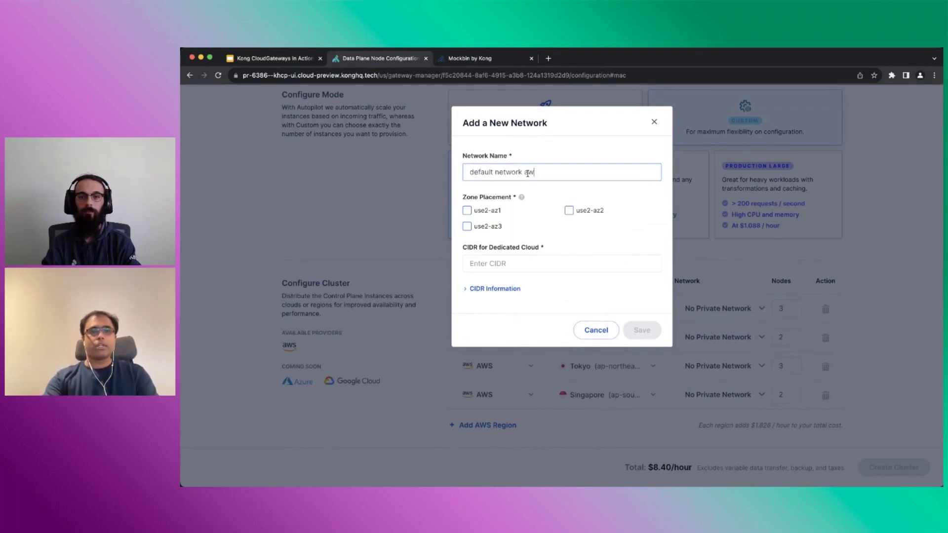
type("s us-east-2")
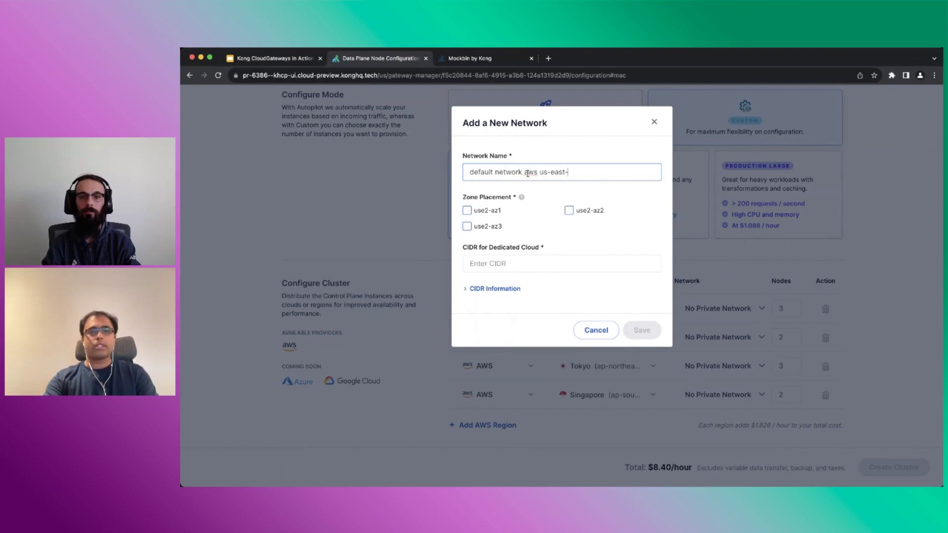
left_click(467, 211)
left_click(467, 226)
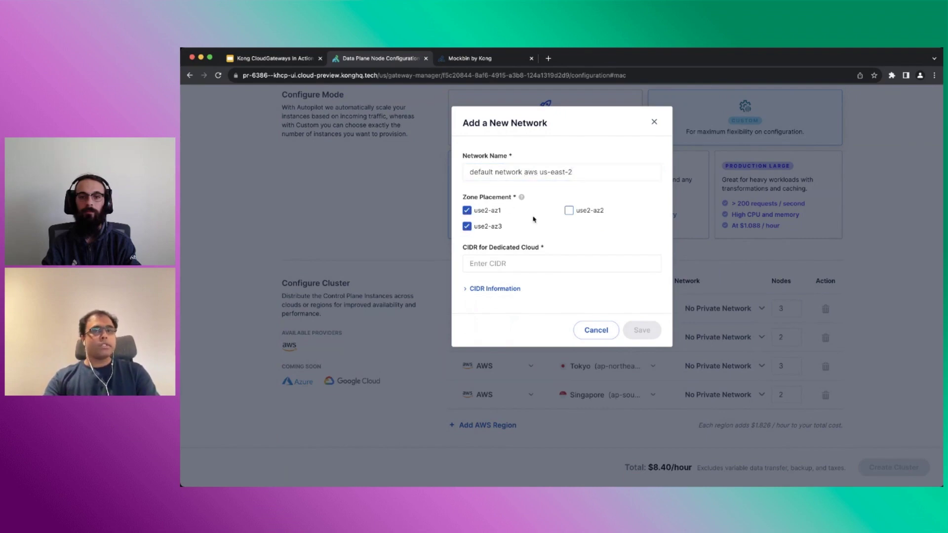
left_click(570, 211)
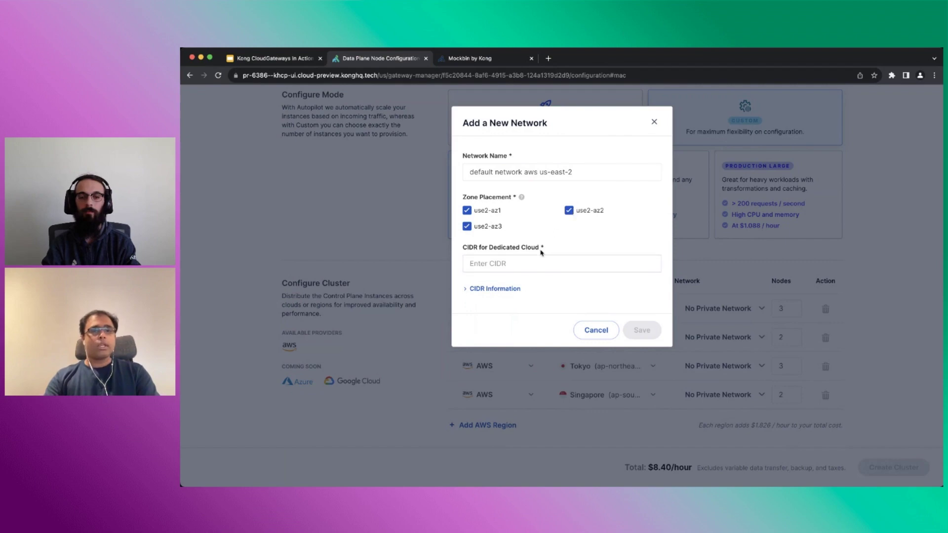
left_click(465, 290)
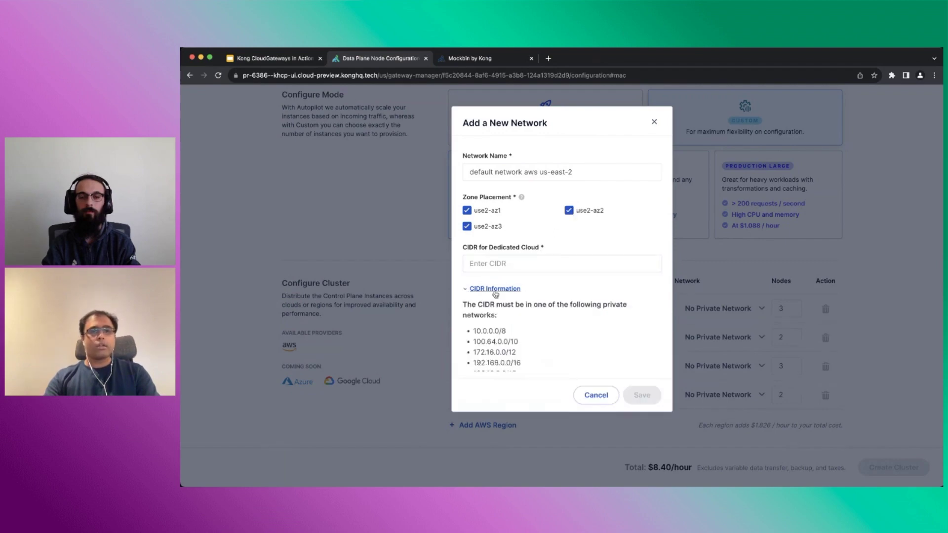
scroll(496, 295, "down", 5)
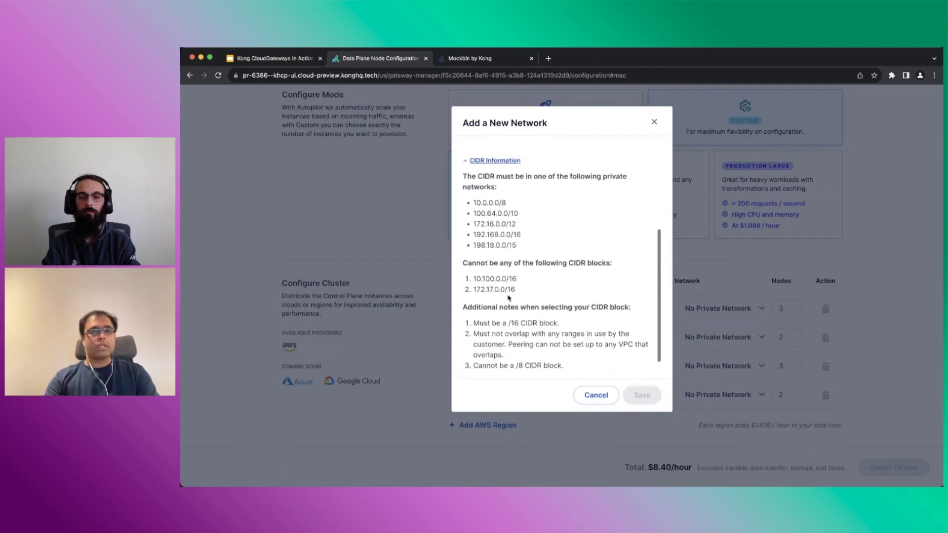
scroll(509, 298, "up", 4)
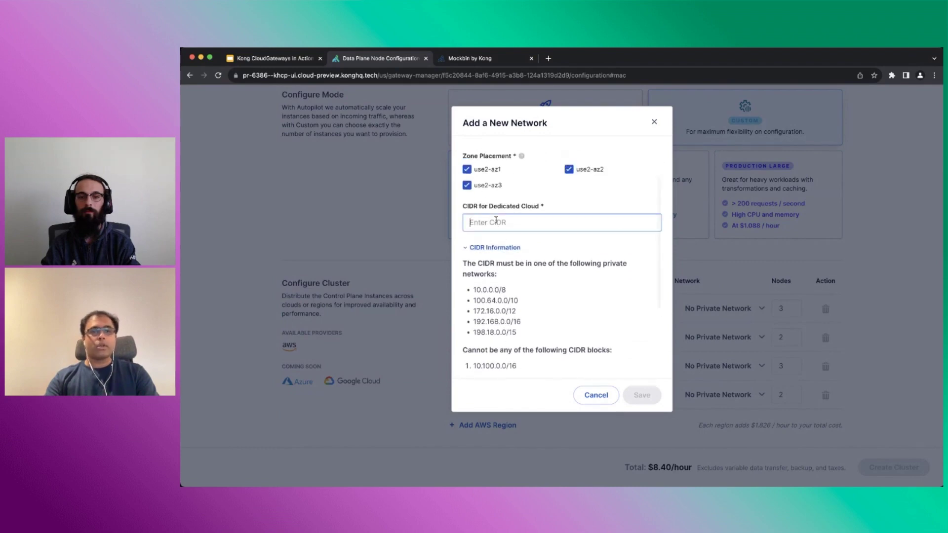
type("10.1.0.0/16")
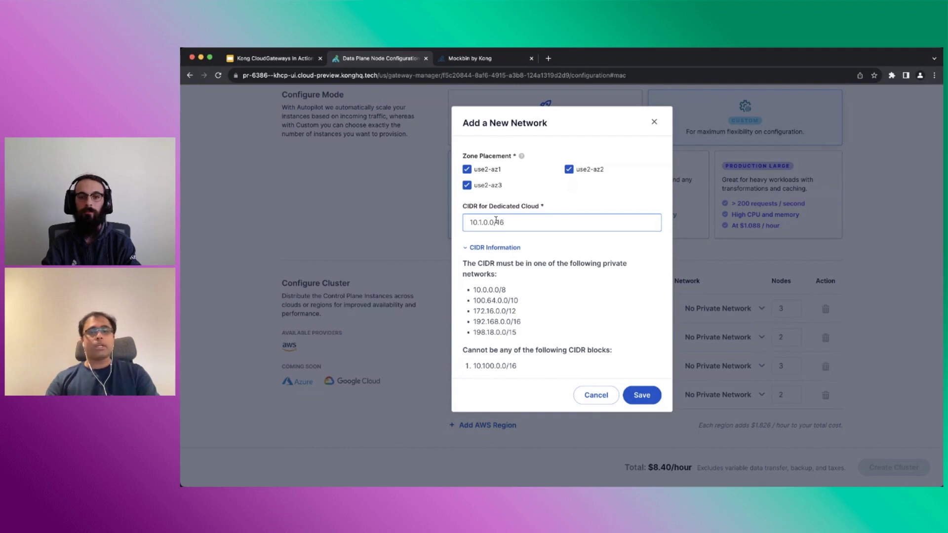
left_click(641, 396)
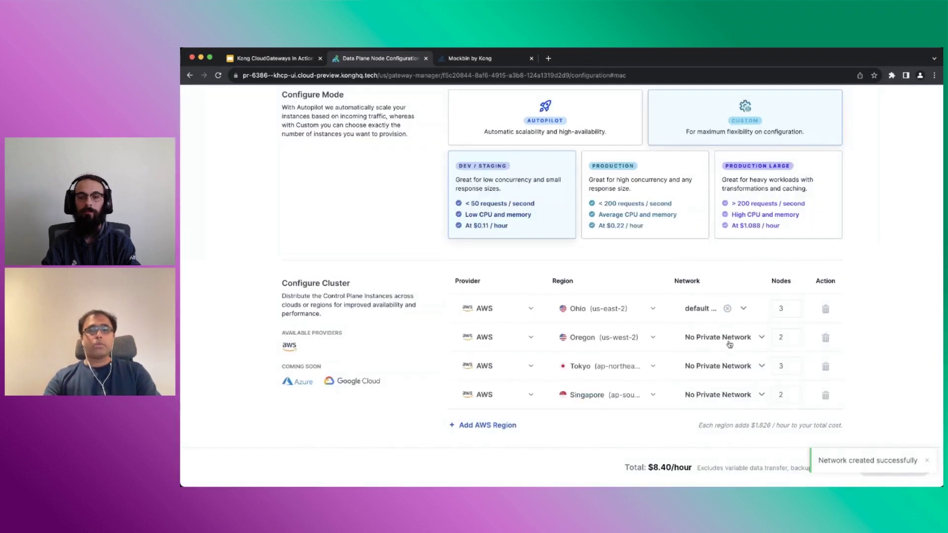
Save Oregon network 'default network aws us-west-2' on usw2-az1, az2, az4 with CIDR 10.2.0.0/16
left_click(727, 341)
left_click(719, 363)
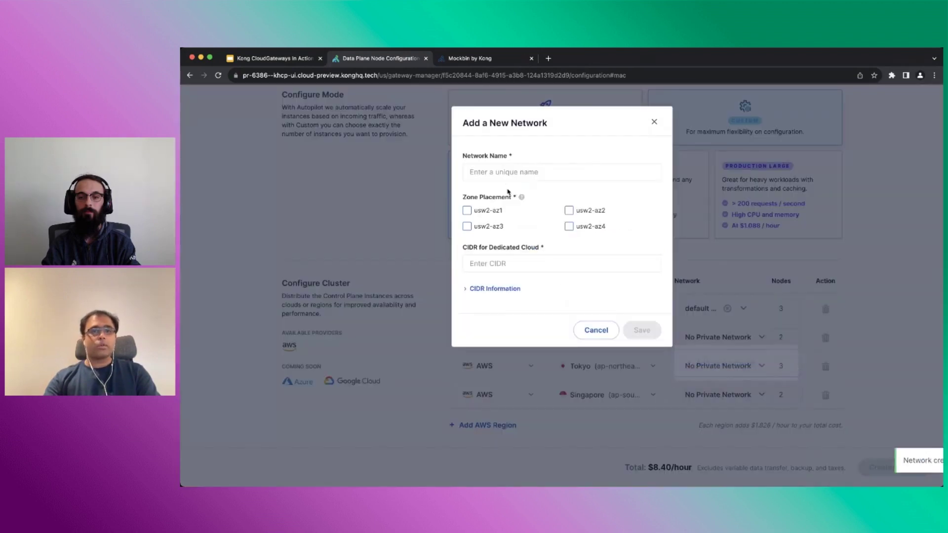
left_click(506, 176)
type("default ")
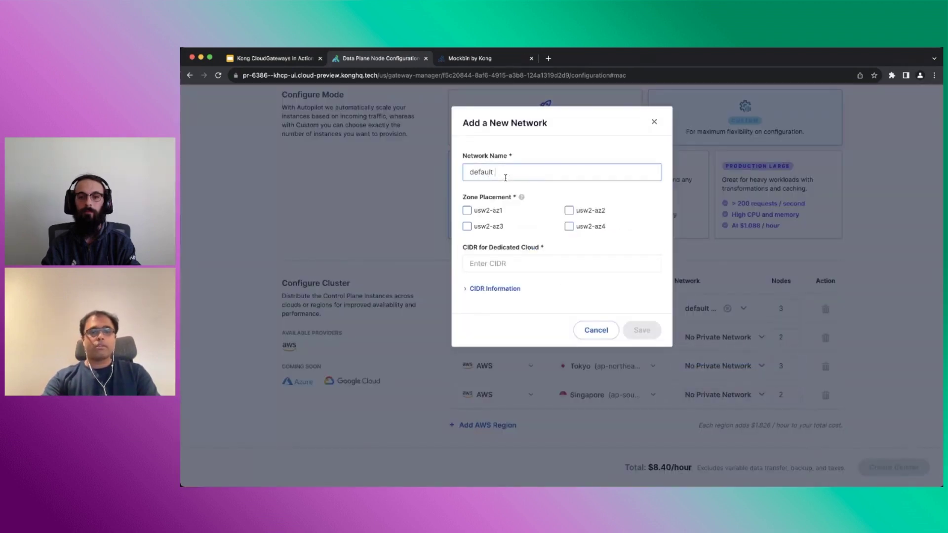
type("network aws us-west-2")
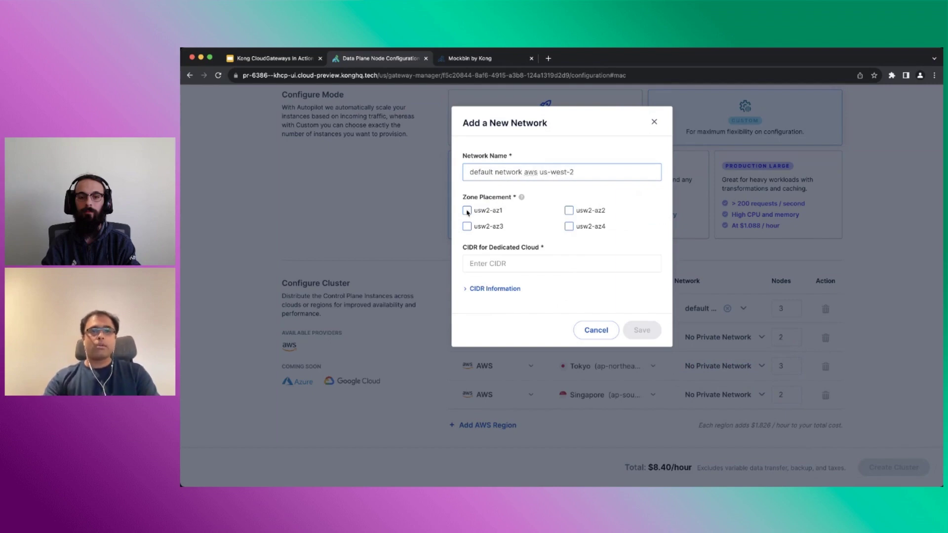
left_click(466, 210)
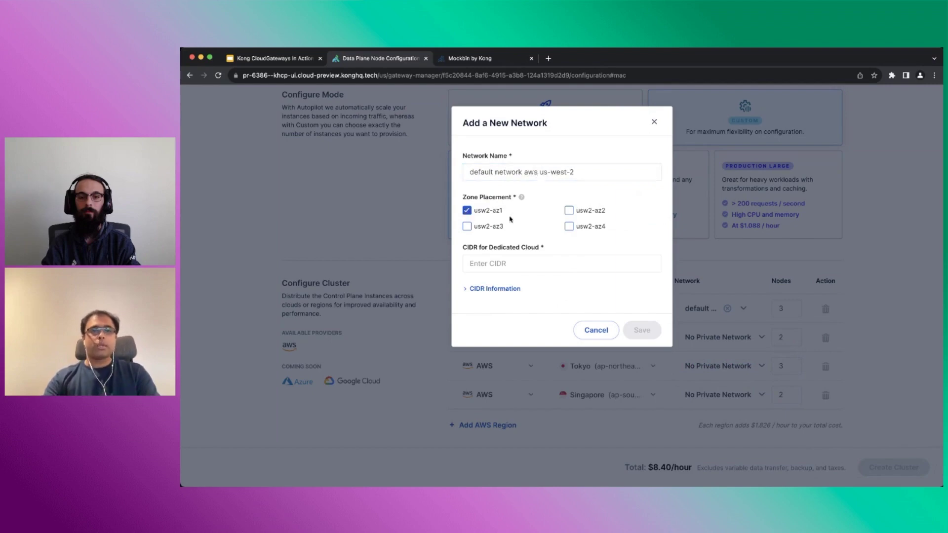
left_click(570, 211)
left_click(570, 226)
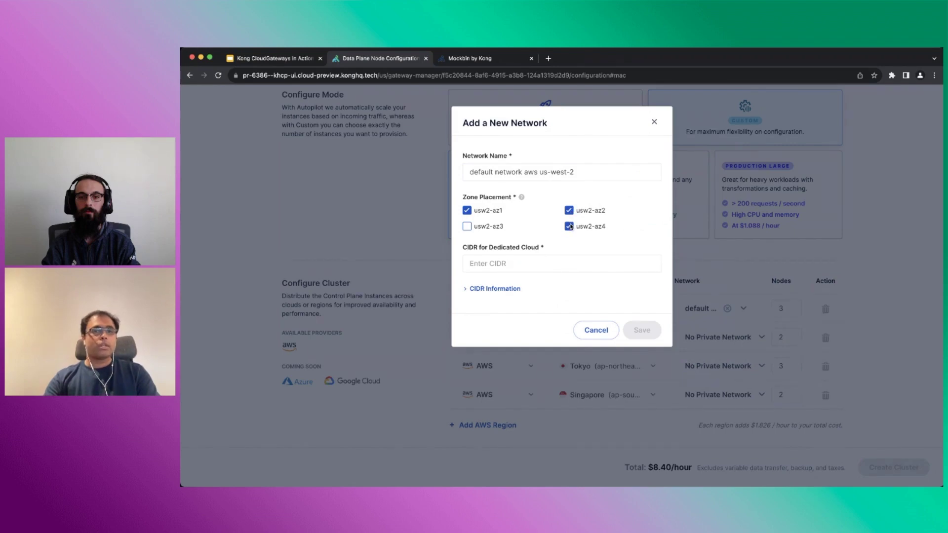
left_click(533, 265)
type("10.2.0.")
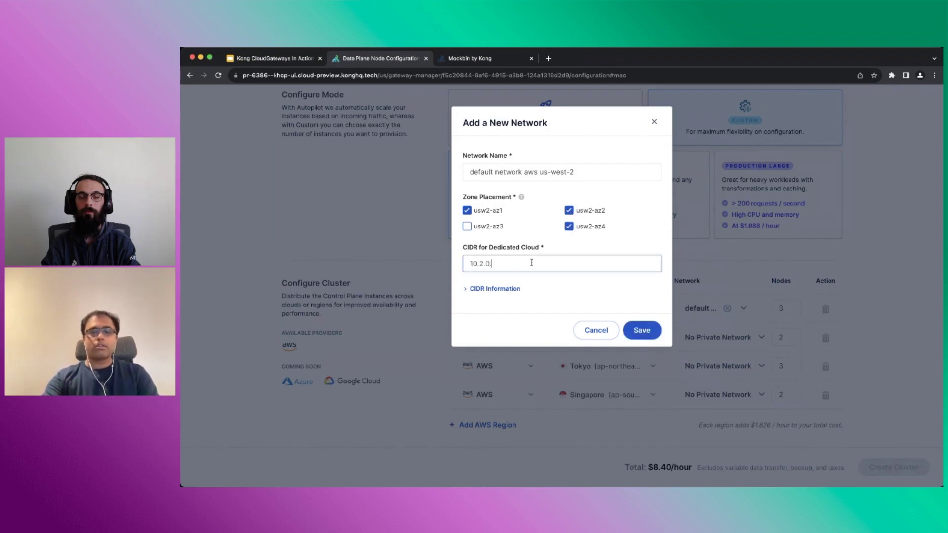
type("0/16")
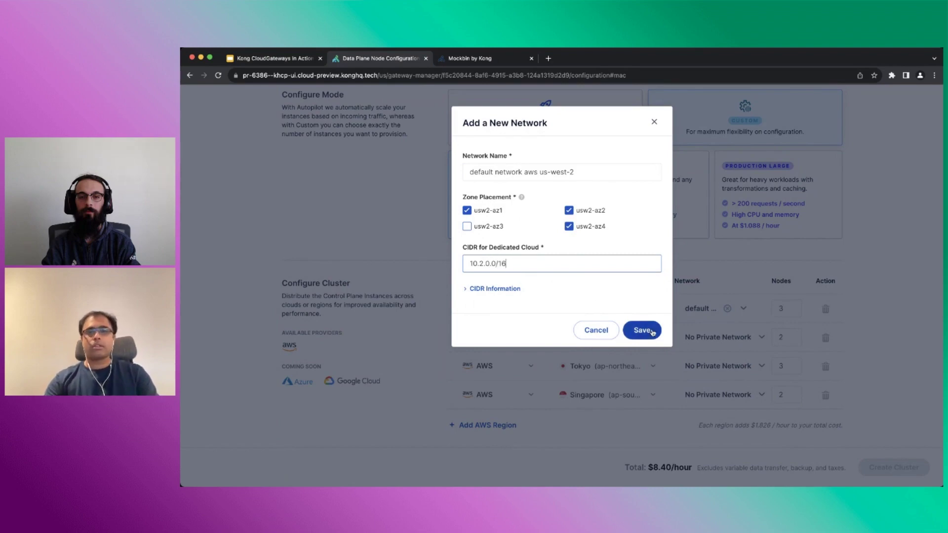
left_click(643, 330)
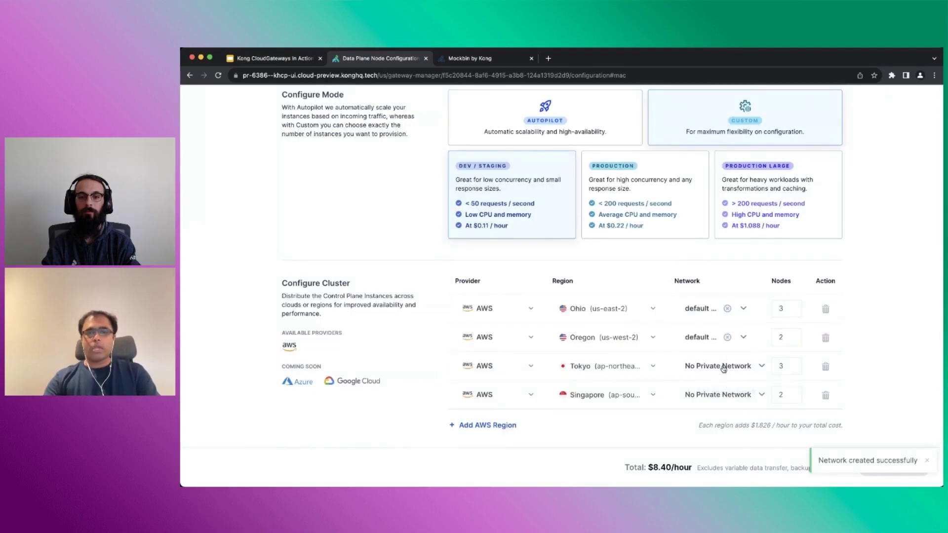
Save Tokyo network 'default network aws ap-northeast-1' on apne1-az1, az2, az4 with CIDR 10.3.0.0/16
left_click(723, 370)
left_click(719, 390)
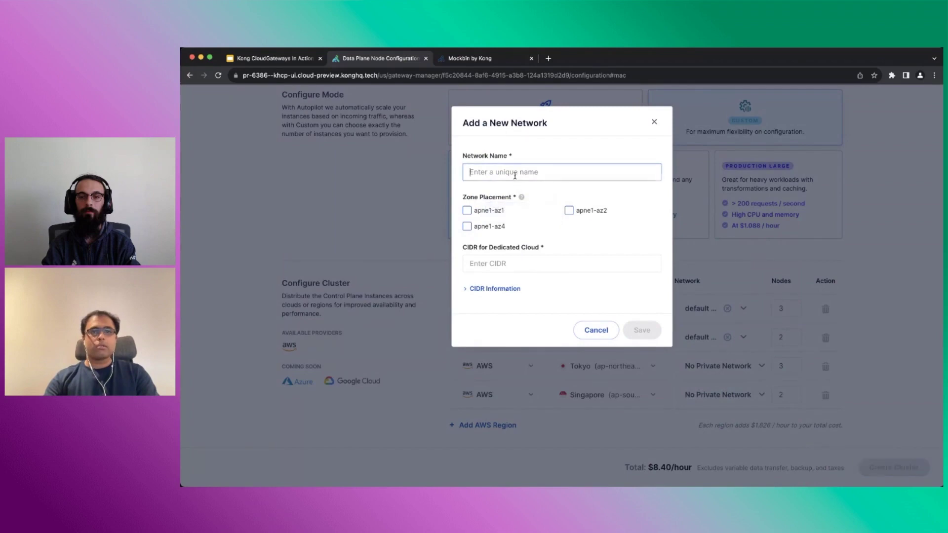
type("default ne")
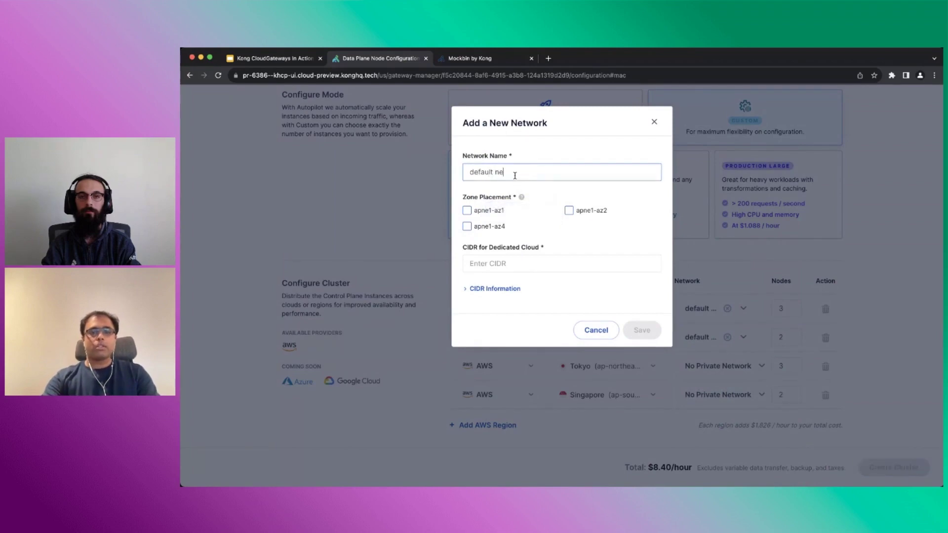
type("twork aws ")
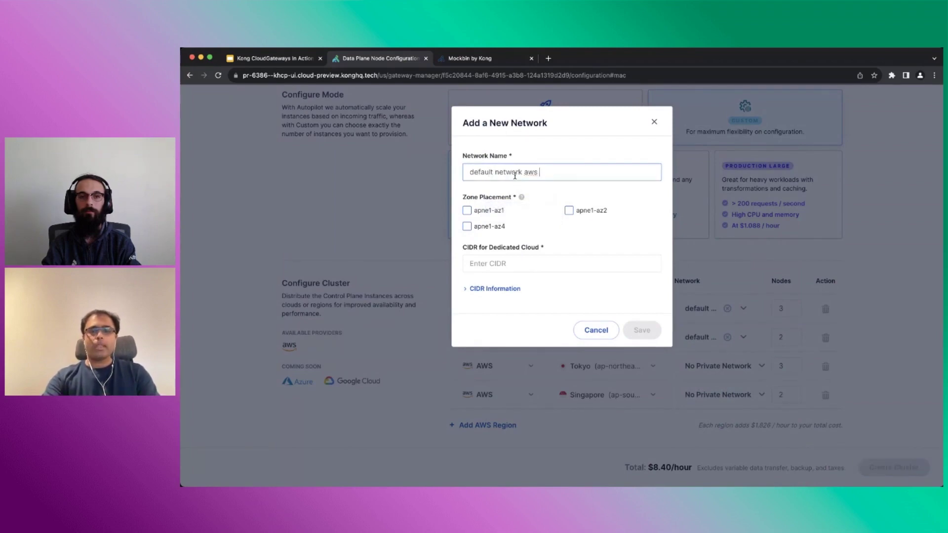
type("ap-north-")
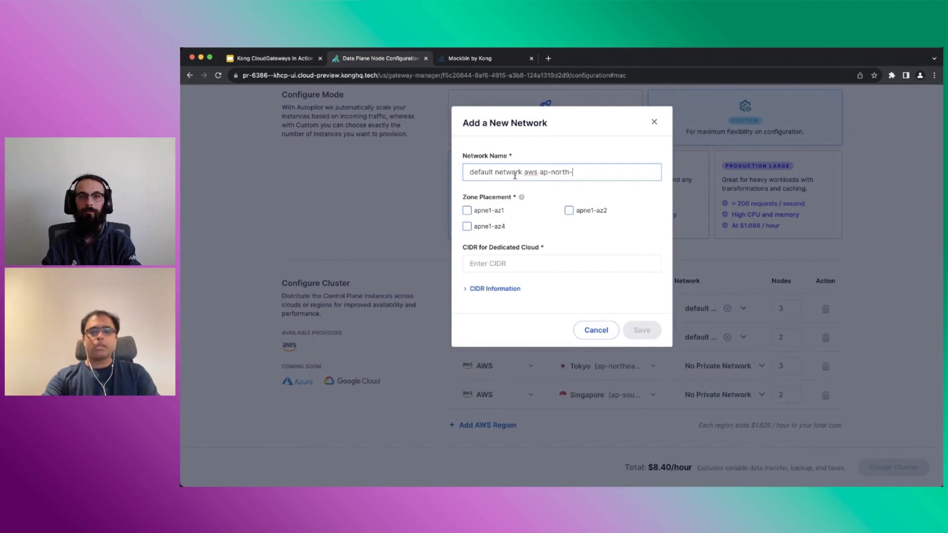
type("east")
key("BackSpace")
type("eas")
left_click(467, 210)
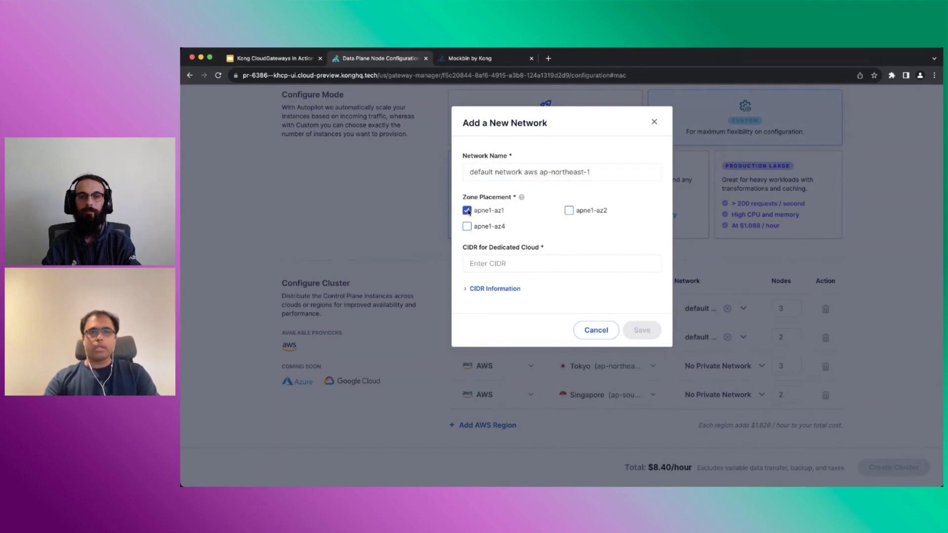
left_click(569, 211)
left_click(468, 227)
left_click(497, 267)
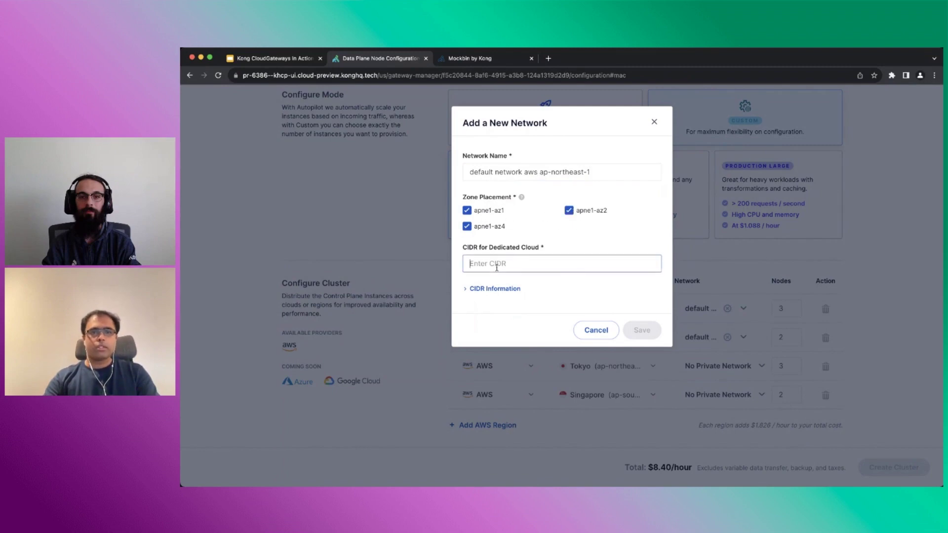
type("10.3.0.0/16")
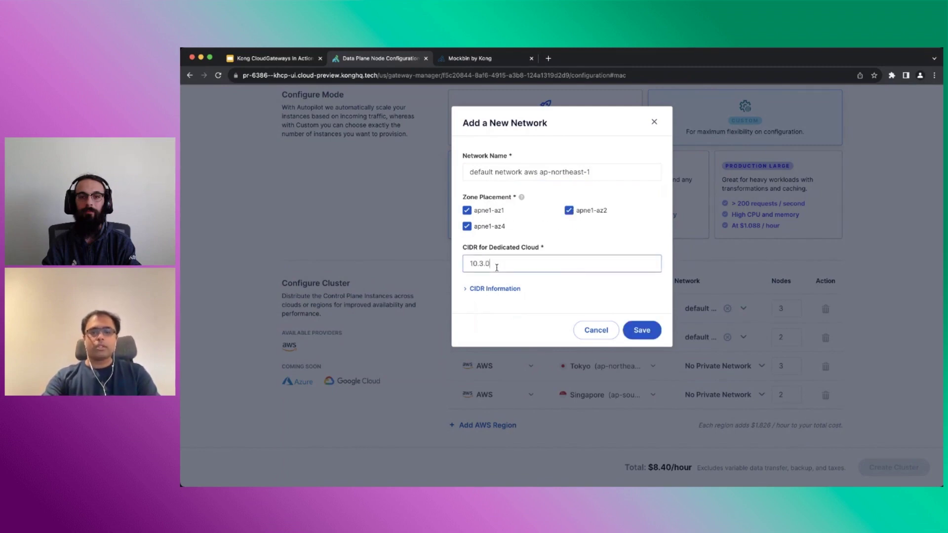
left_click(642, 330)
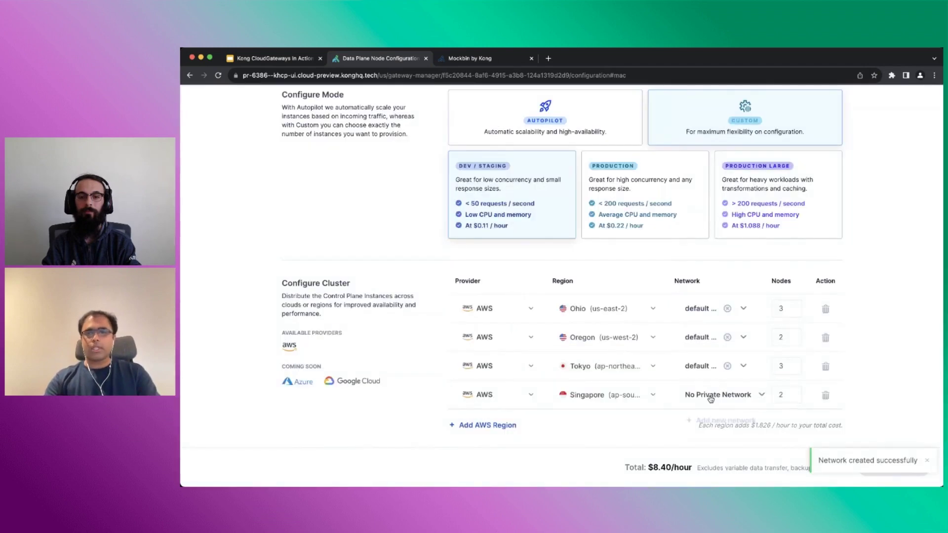
Save Singapore network 'default network aws ap-southeast-1' on apse1-az1, az2, az3 with a 10.4.0.0 CIDR
left_click(712, 395)
left_click(716, 423)
type("default netwo")
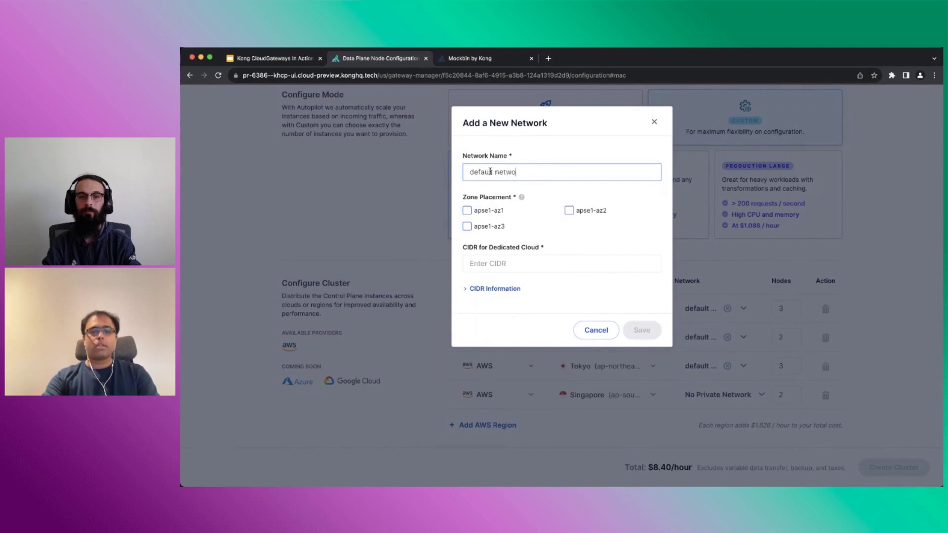
type("rk aws ")
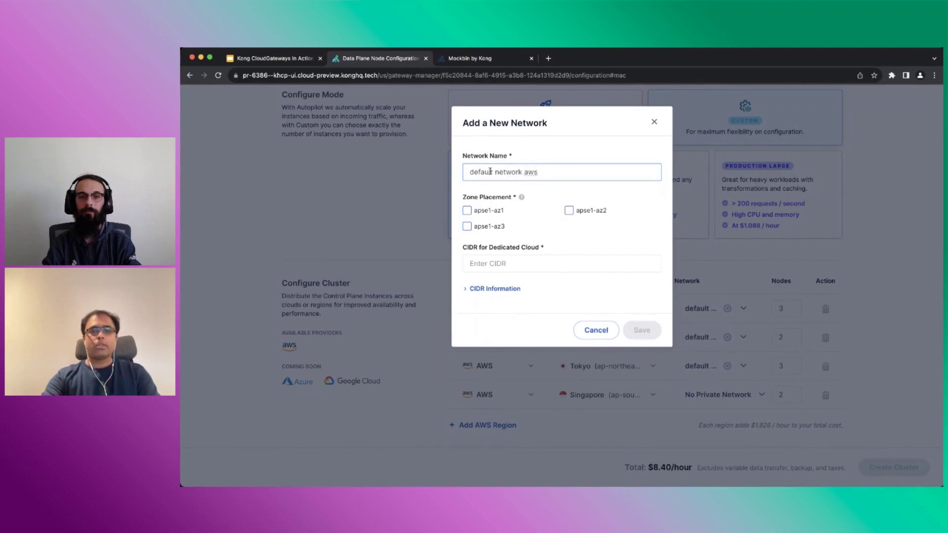
type("ap-south")
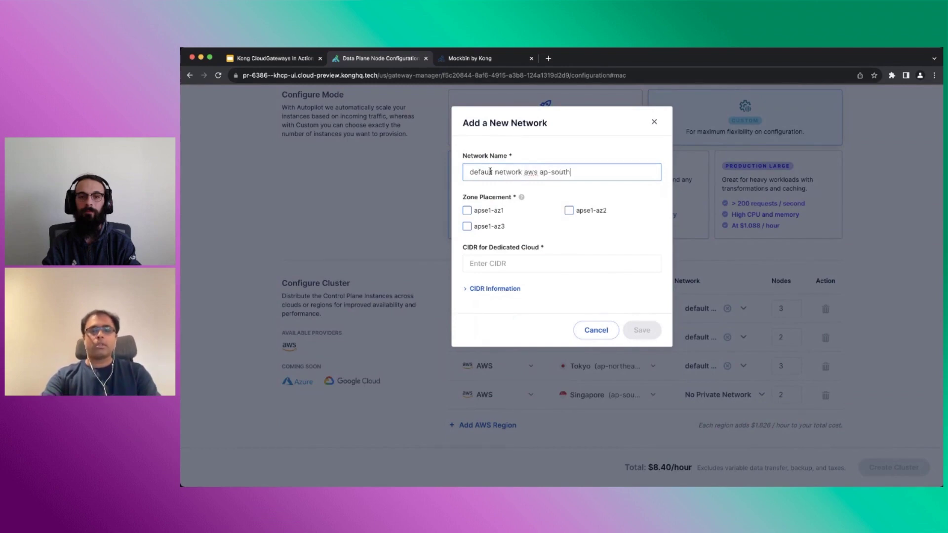
type("east-1")
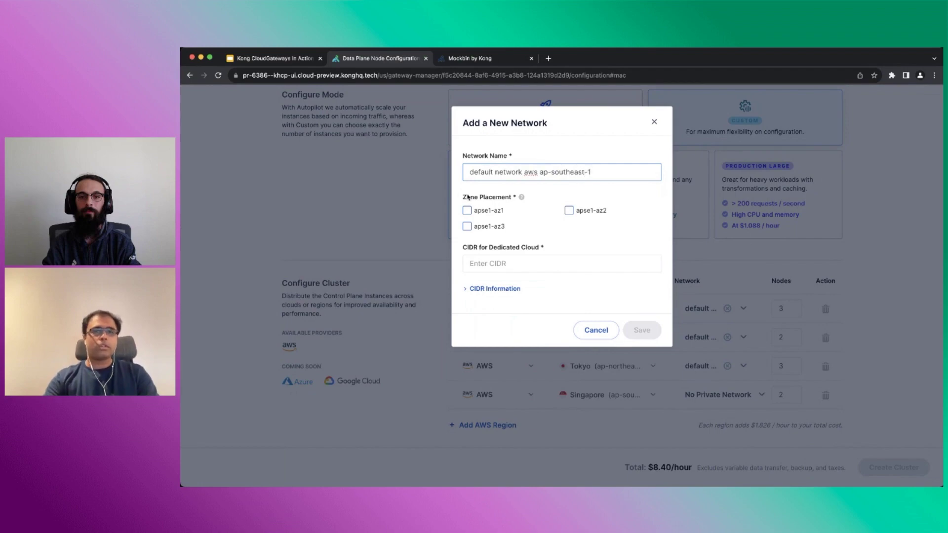
left_click(467, 211)
left_click(468, 227)
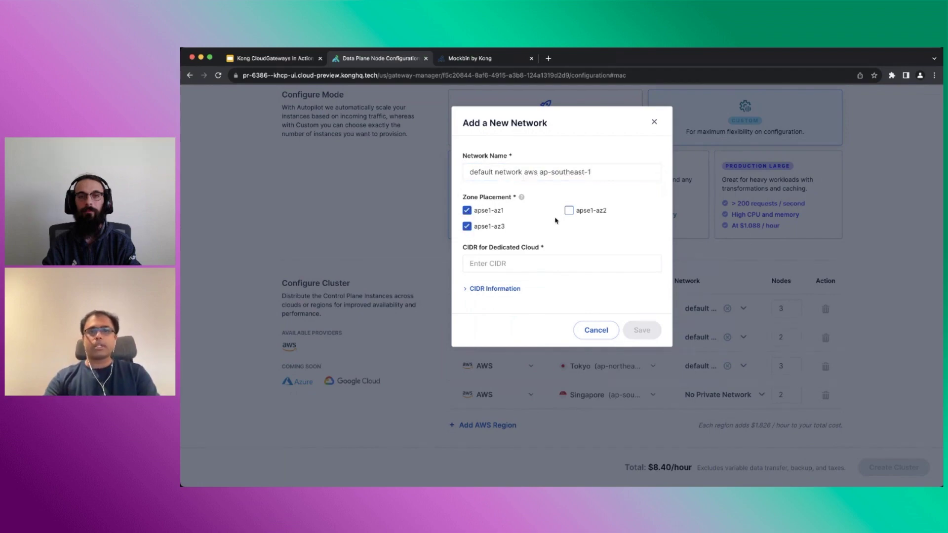
left_click(569, 210)
left_click(505, 264)
type("10.4.0.0/16")
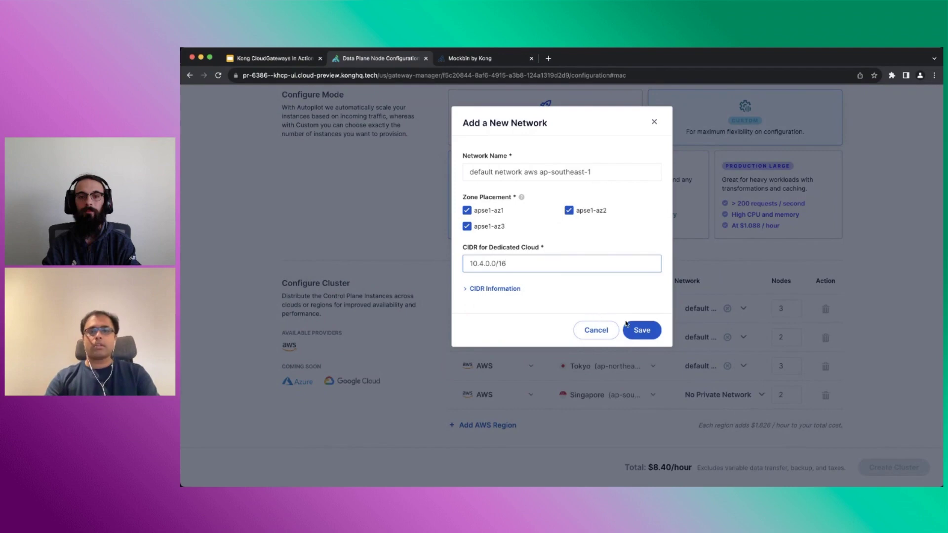
left_click(630, 328)
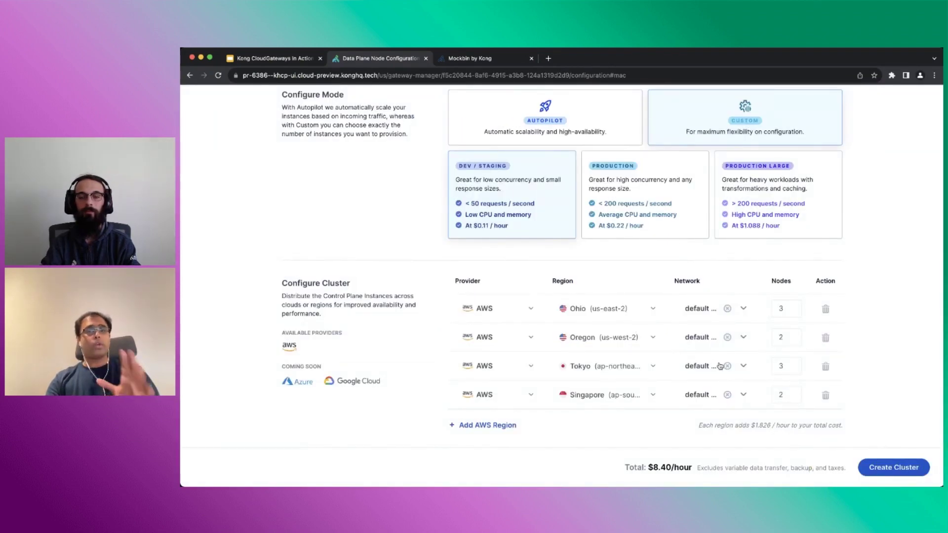
Create the four-region cluster and check the control plane's six networks, most still initializing
scroll(753, 364, "down", 1)
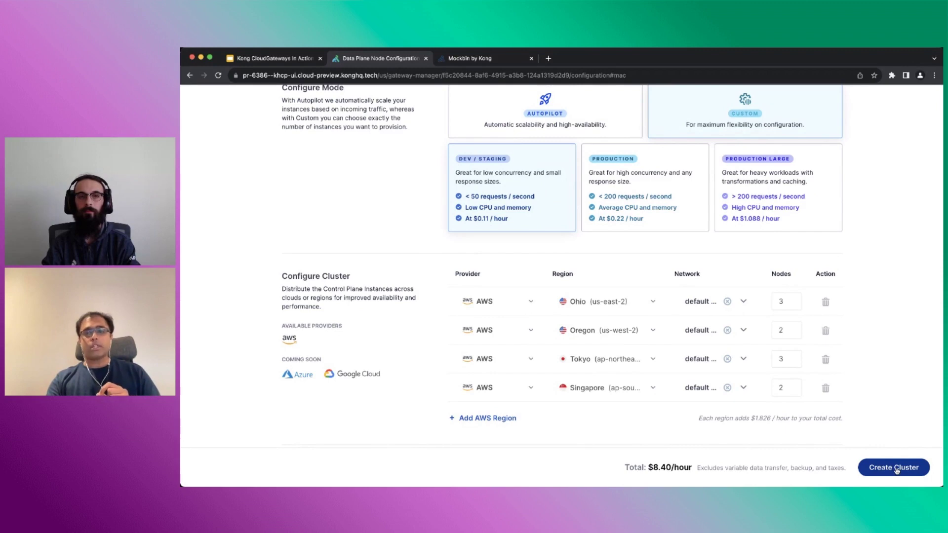
left_click(897, 470)
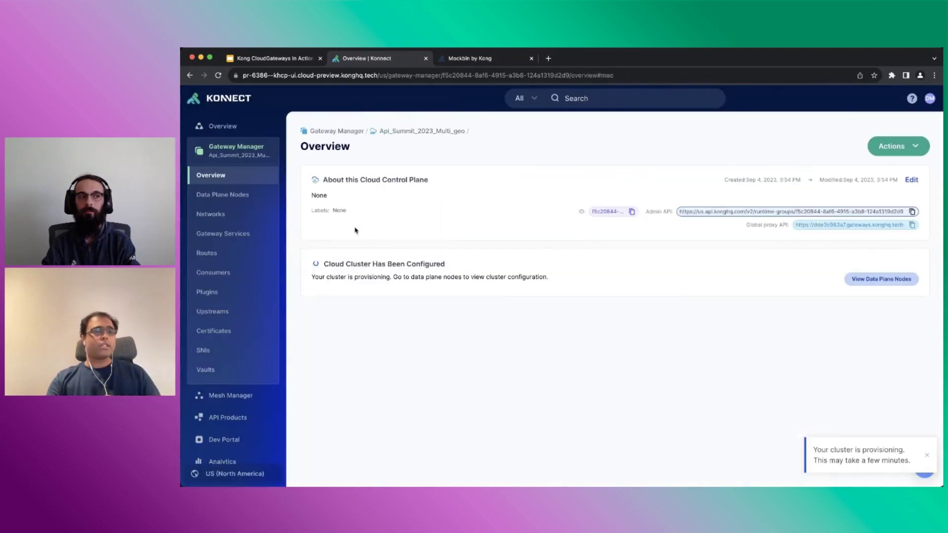
left_click(208, 214)
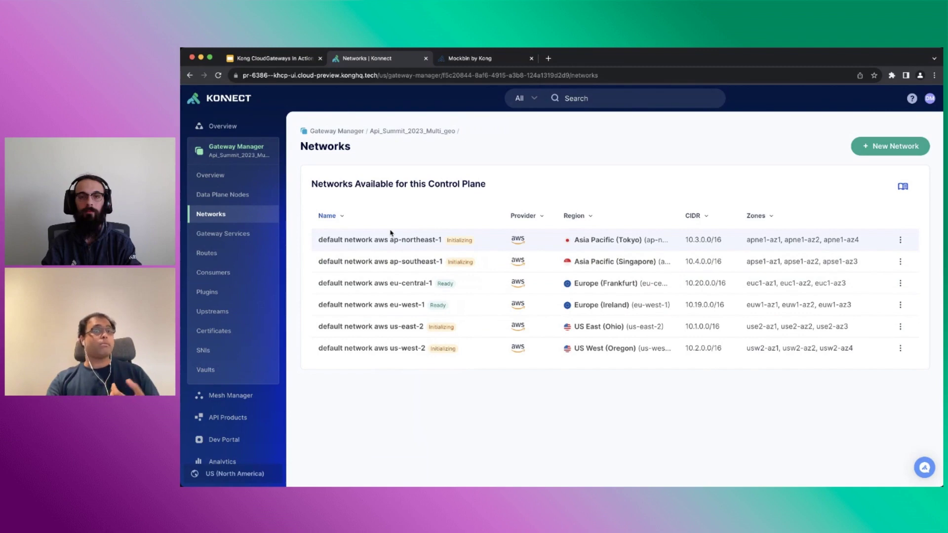
Return to the Gateway Manager list and open the ApiSummit_2023_EU_Peered control plane
left_click(233, 146)
scroll(424, 276, "down", 5)
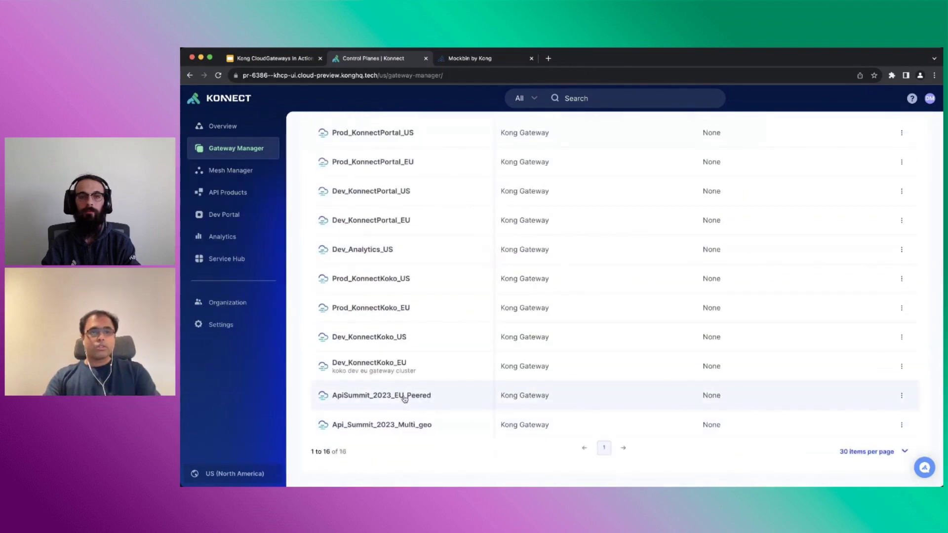
left_click(405, 397)
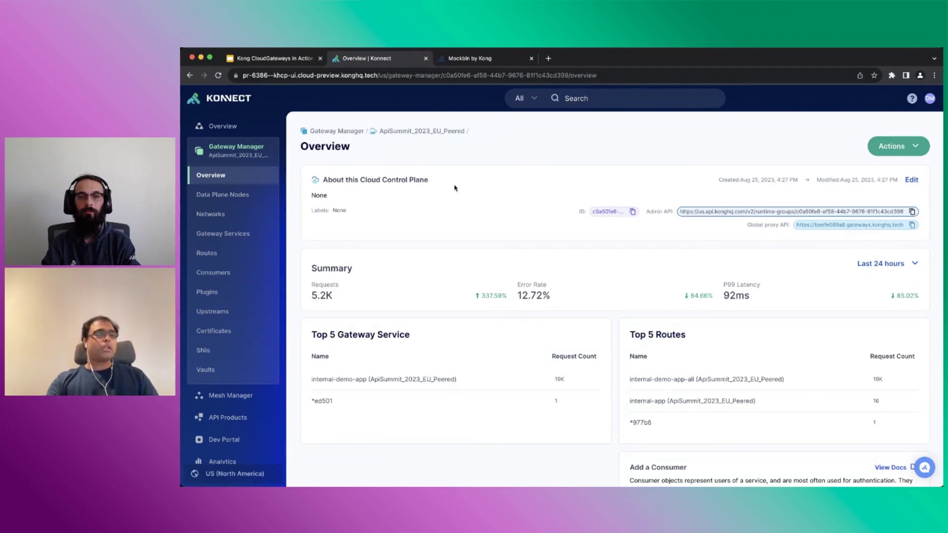
Show the ApiSummit_2023_EU_Peered data plane certificates, listing one that expires Aug 22, 2033
left_click(246, 196)
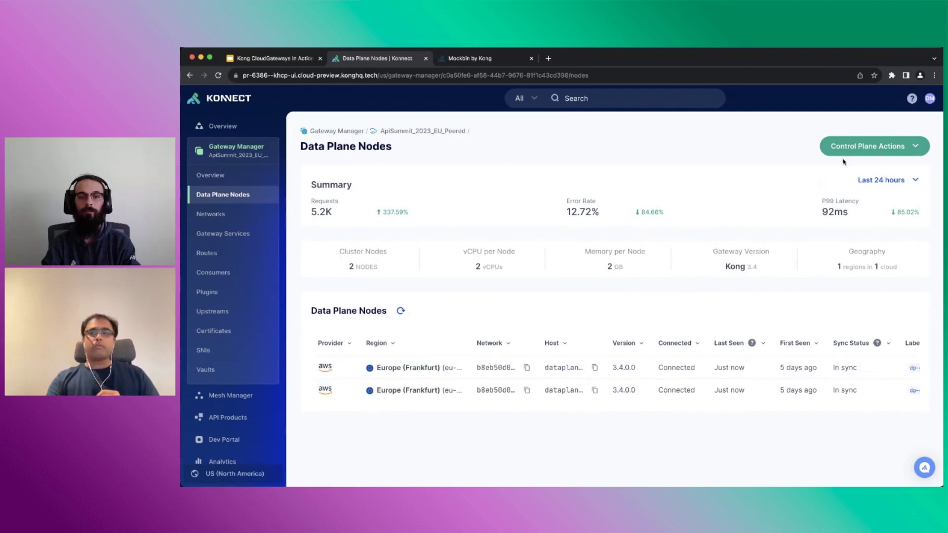
left_click(866, 150)
left_click(870, 251)
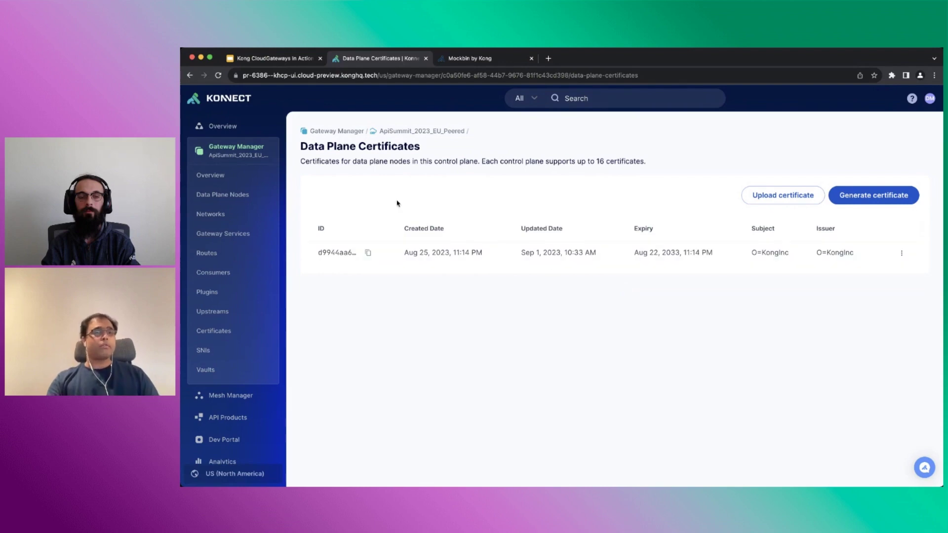
Review the gateway's certificates and SNIs, then return to the control plane overview
left_click(214, 331)
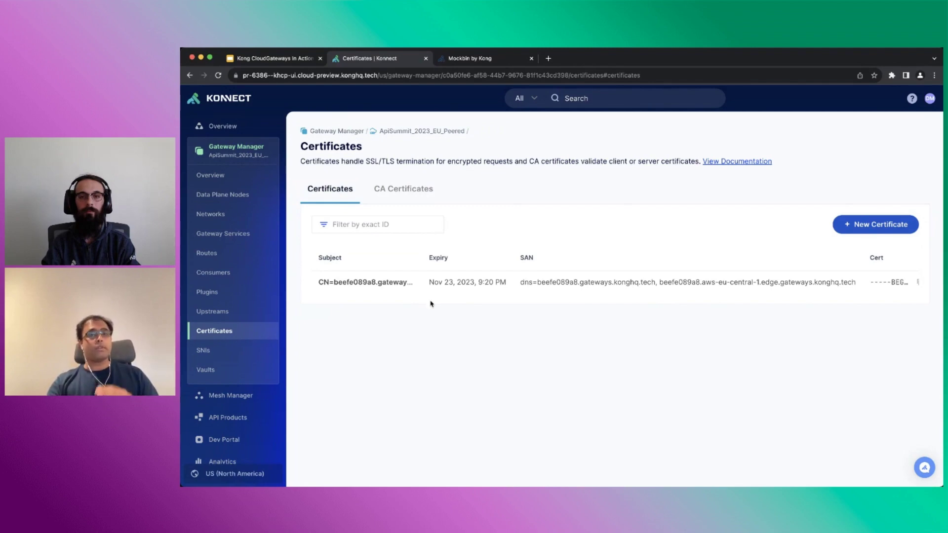
left_click(244, 356)
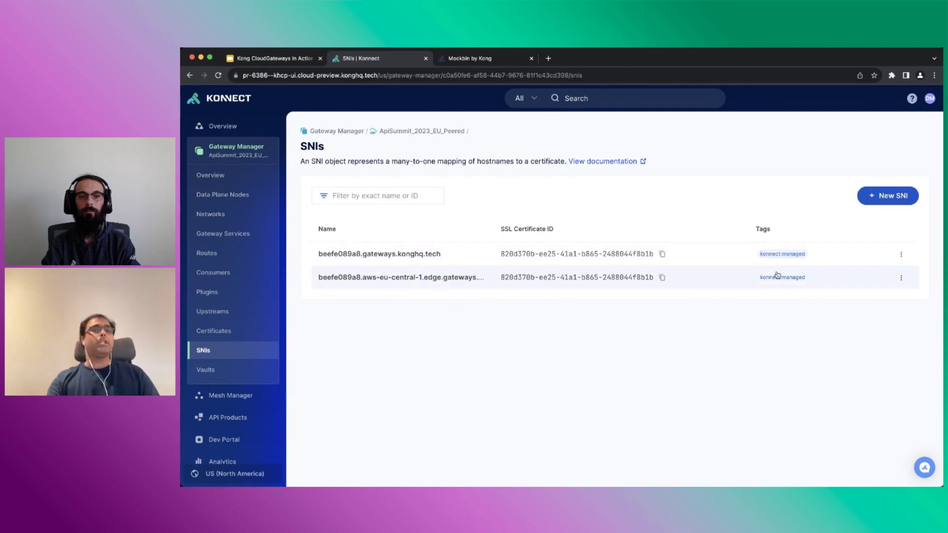
left_click(225, 177)
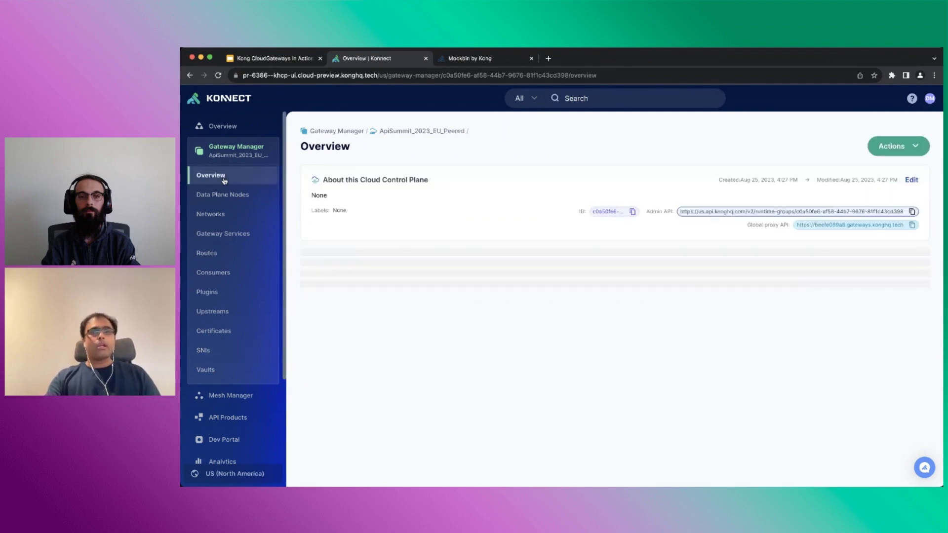
Request the global proxy URL's /apisummit2023 path in a new tab, getting 404 page not found
left_click(913, 227)
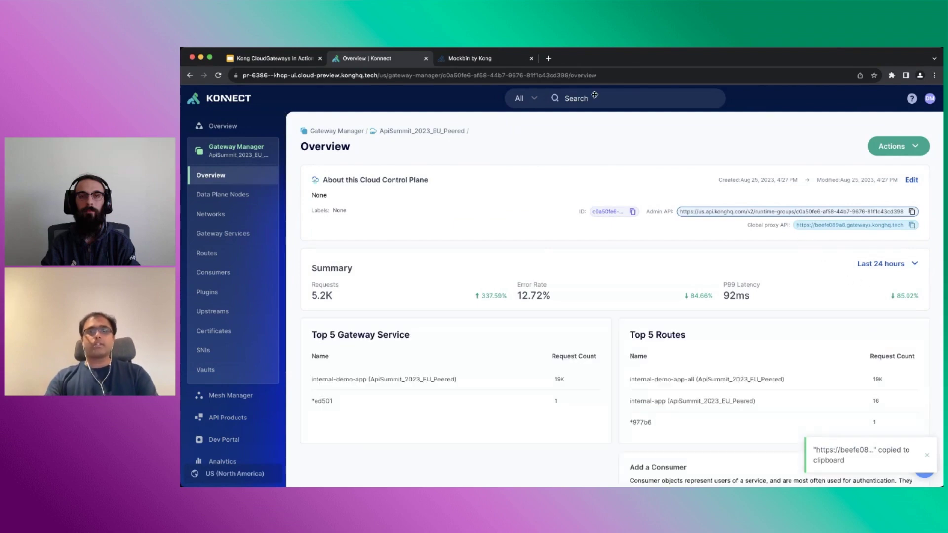
left_click(548, 58)
key("super+v")
key("Return")
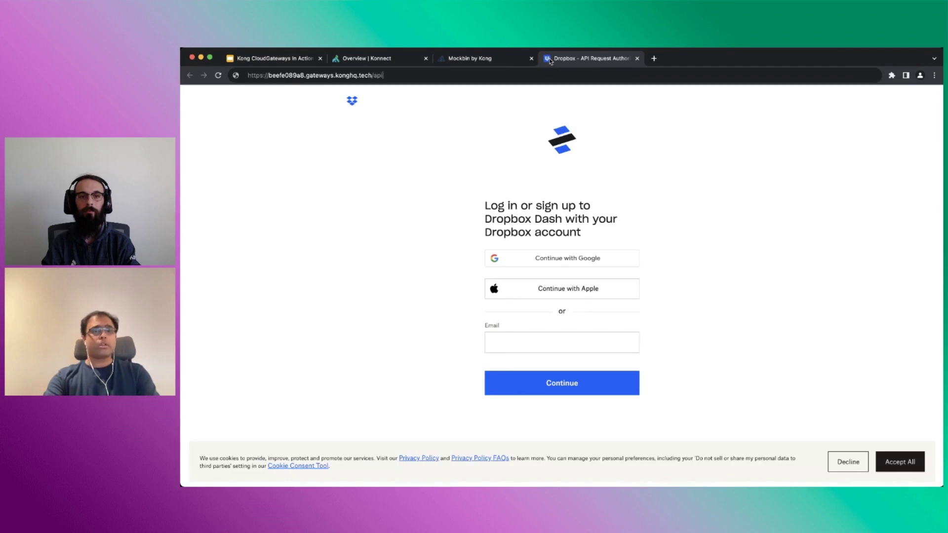
type("sum")
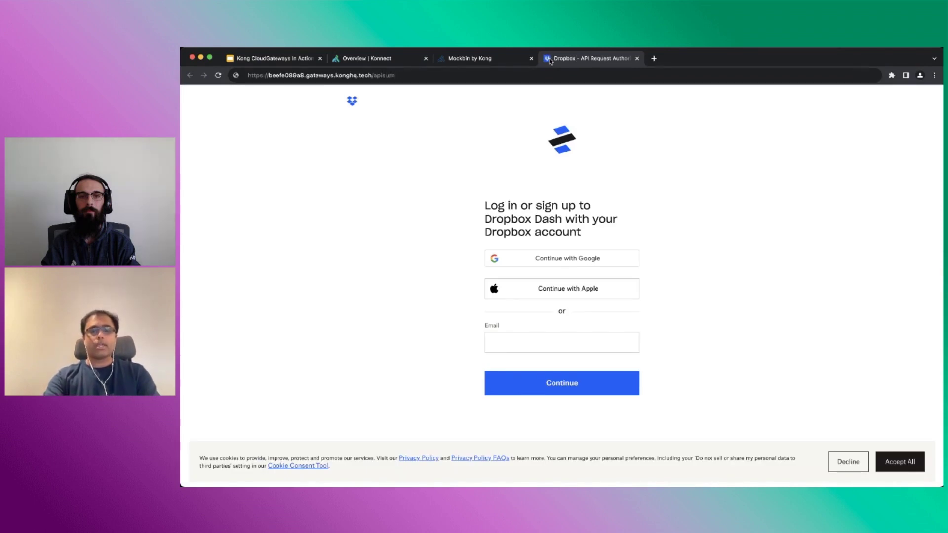
type("mit2023")
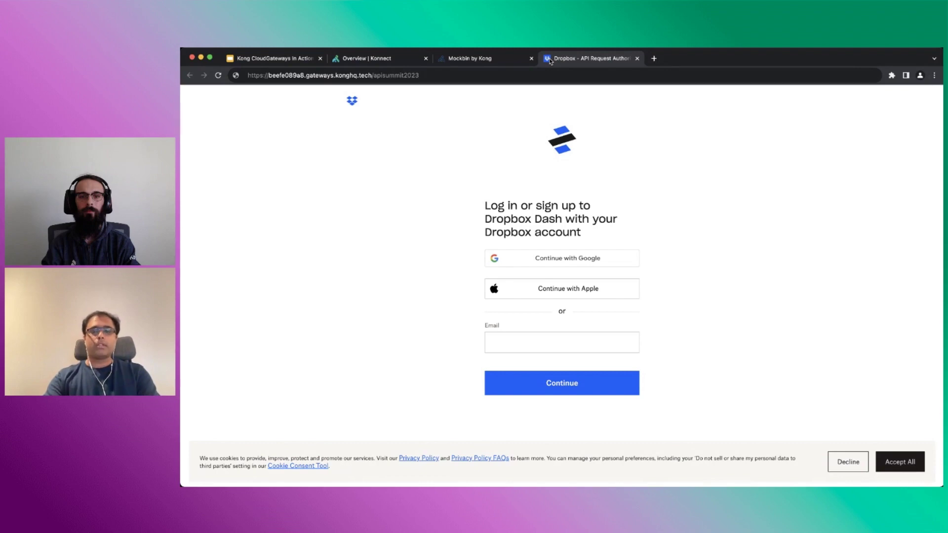
key("Return")
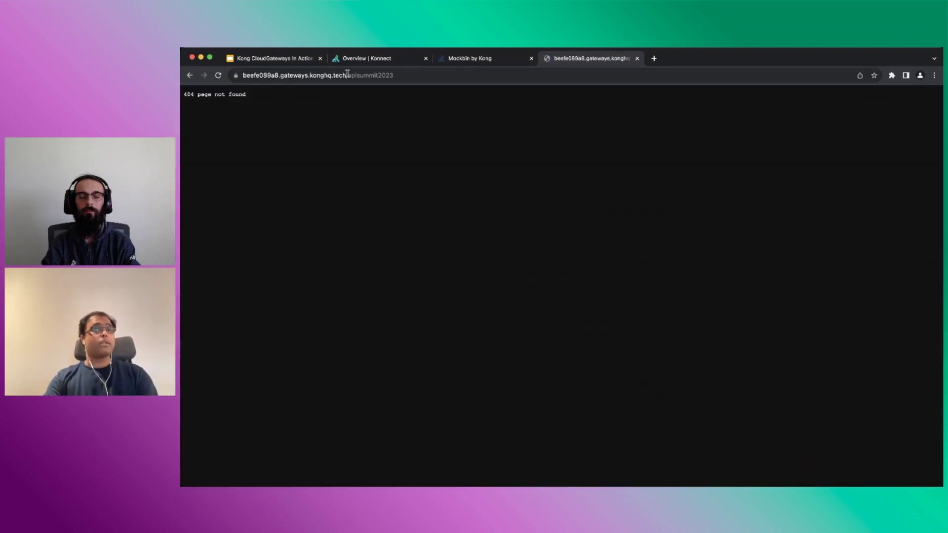
left_click(365, 60)
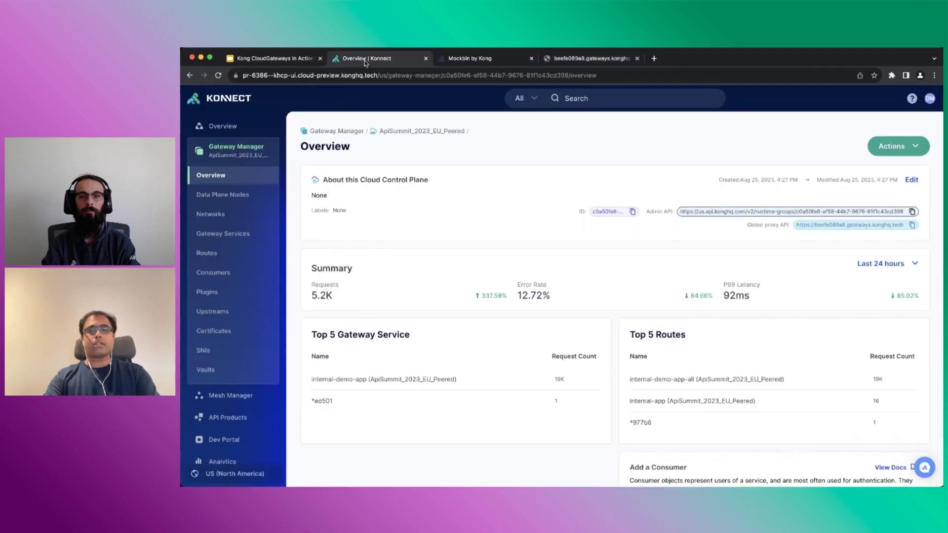
Start a new gateway service named demo_app
left_click(223, 234)
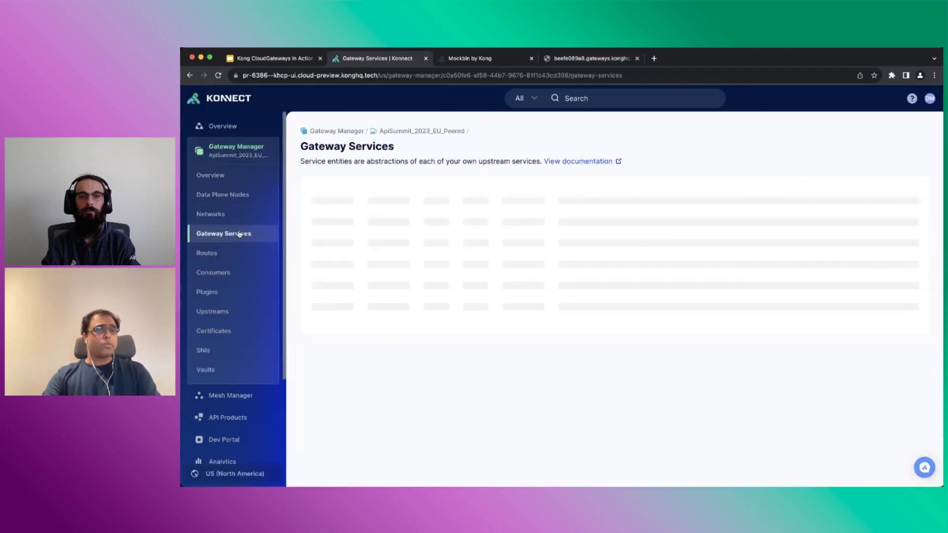
left_click(857, 197)
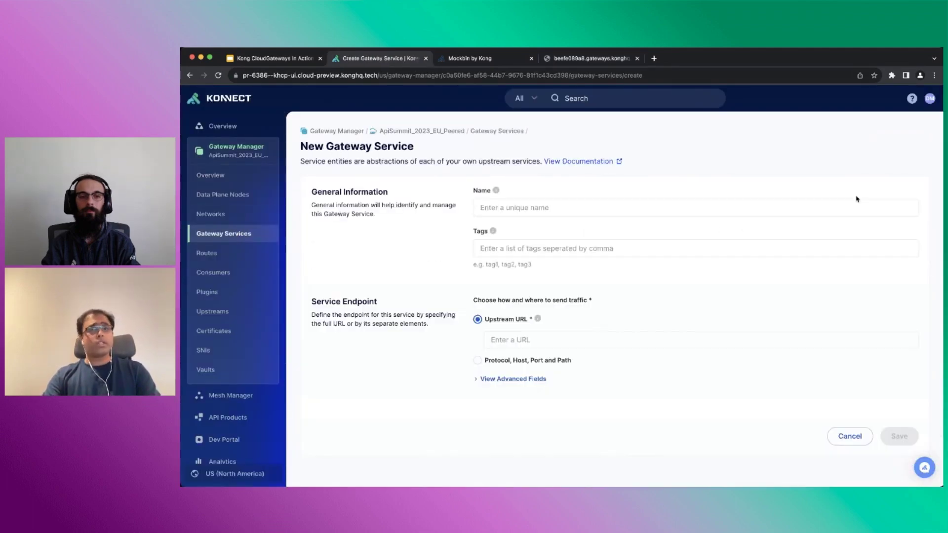
left_click(627, 214)
type("demo_app")
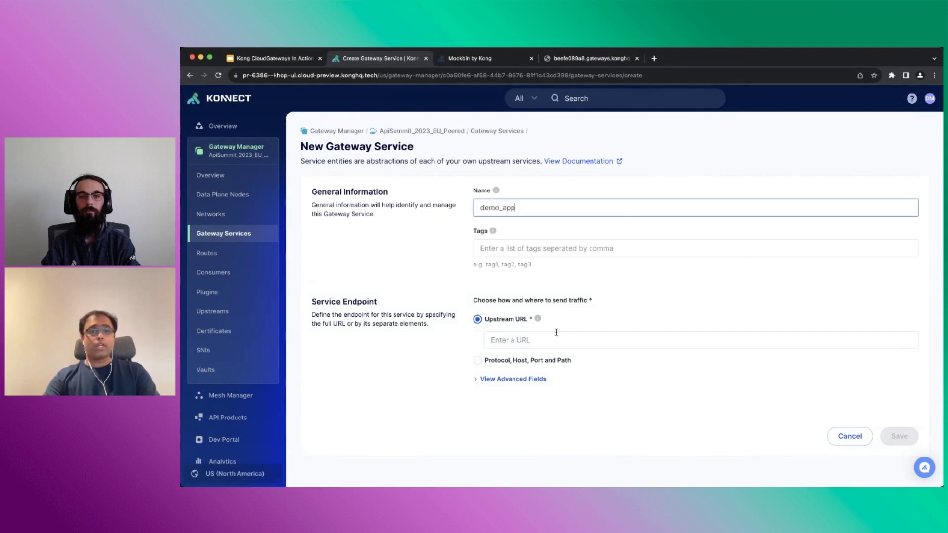
Use the copied mockbin bin URL as demo_app's upstream URL and save the service
left_click(476, 63)
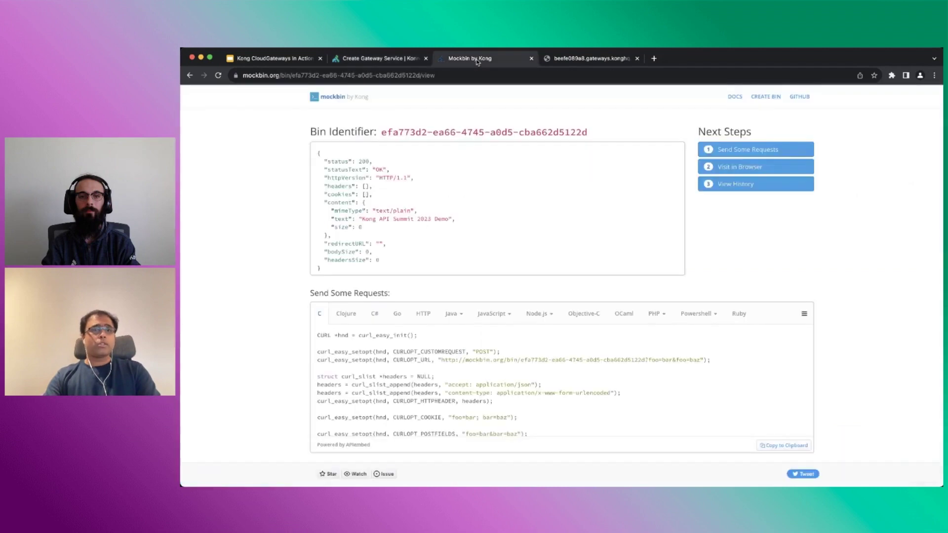
left_click_drag(418, 75, 346, 53)
left_click_drag(363, 218, 445, 218)
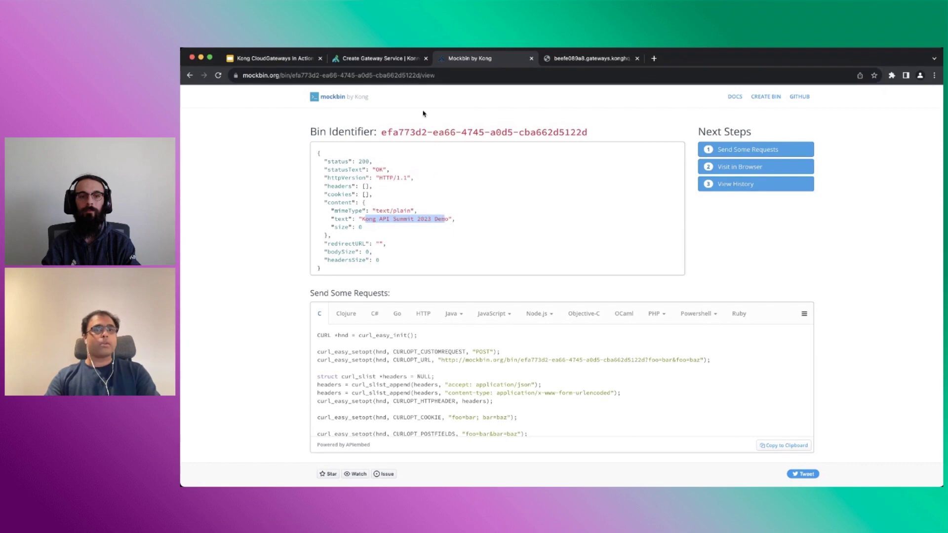
left_click(379, 58)
left_click(619, 340)
key("super+v")
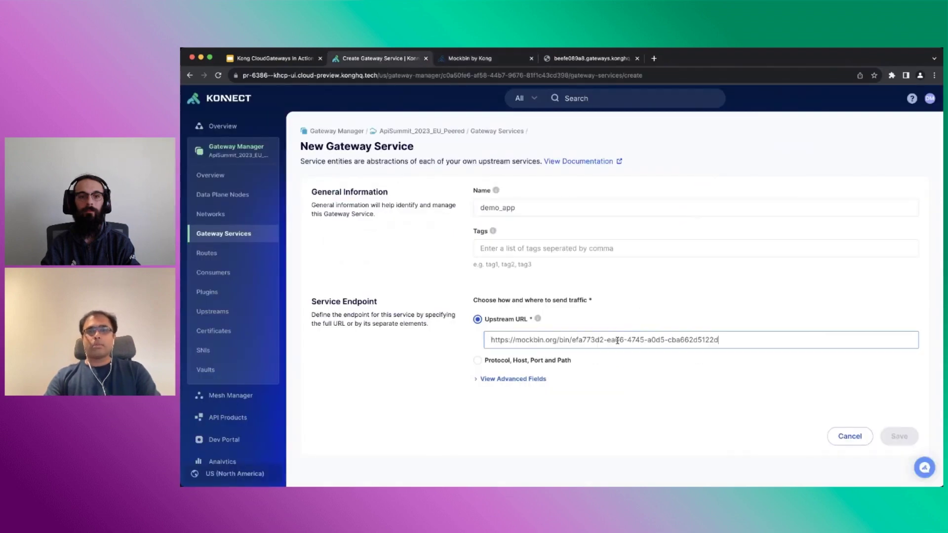
left_click(899, 436)
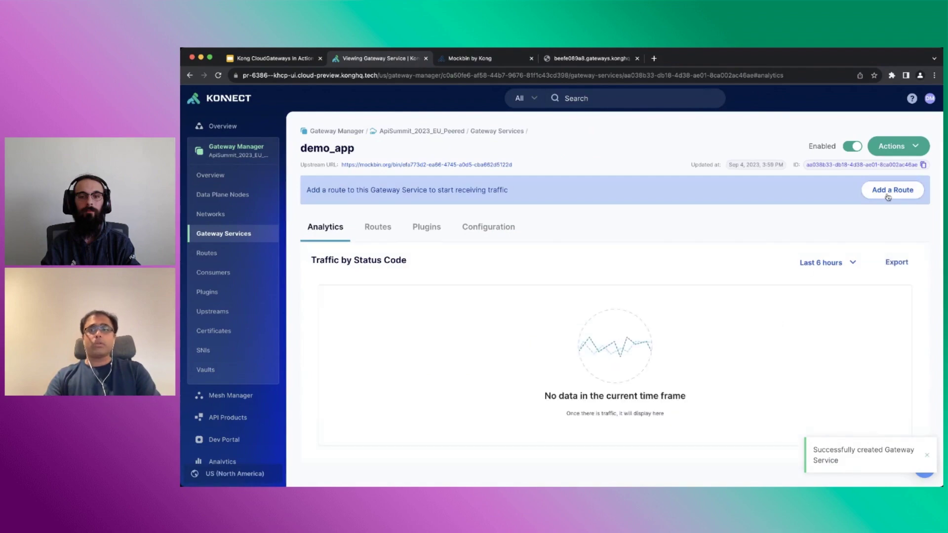
left_click(889, 190)
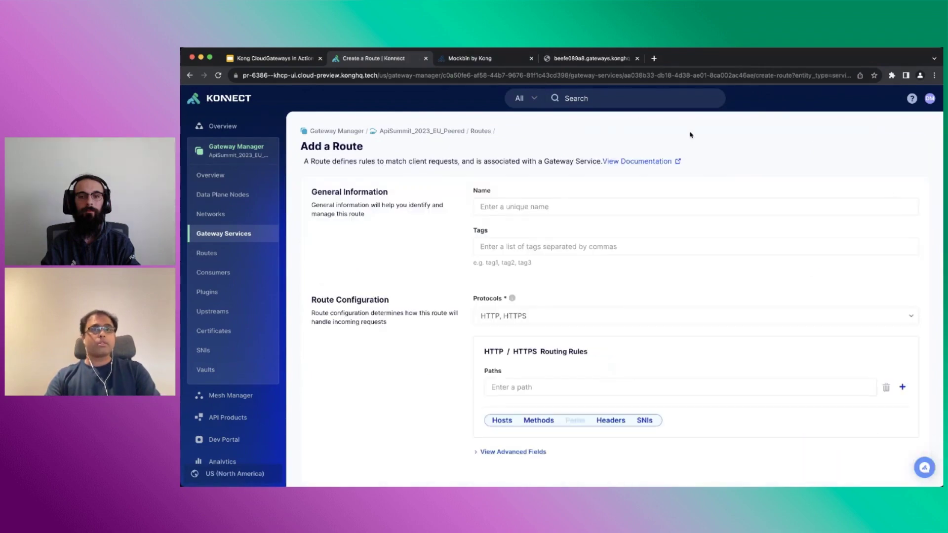
Name the new route apisummit2023, copied from the proxy URL
left_click(592, 59)
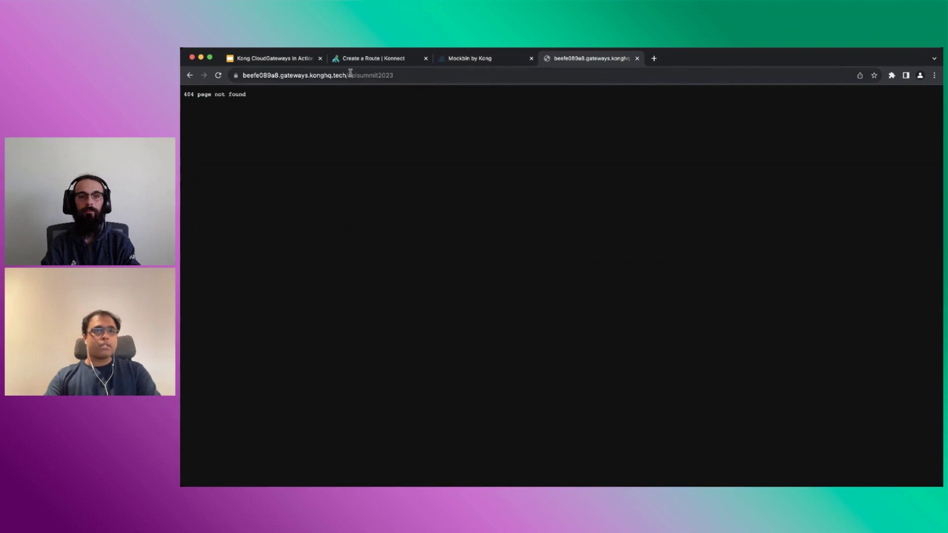
double_click(390, 75)
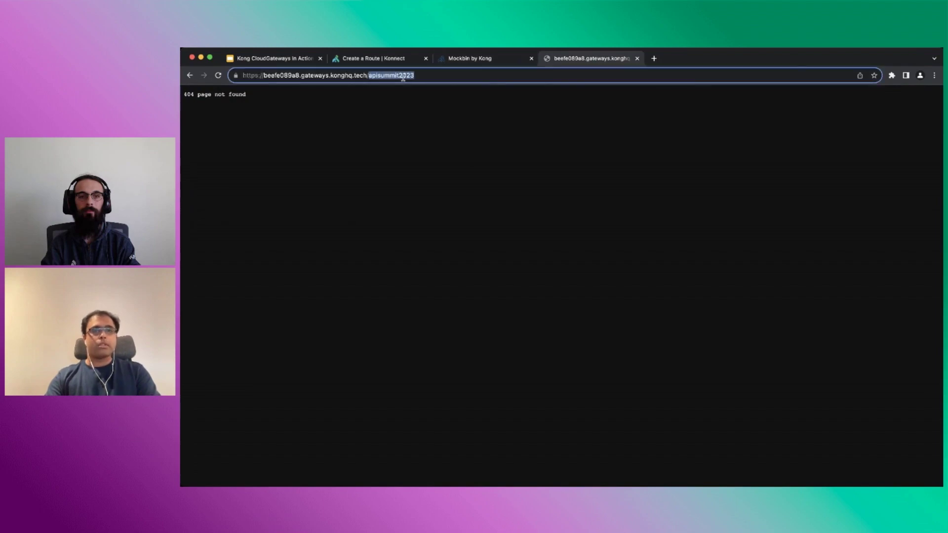
left_click(361, 57)
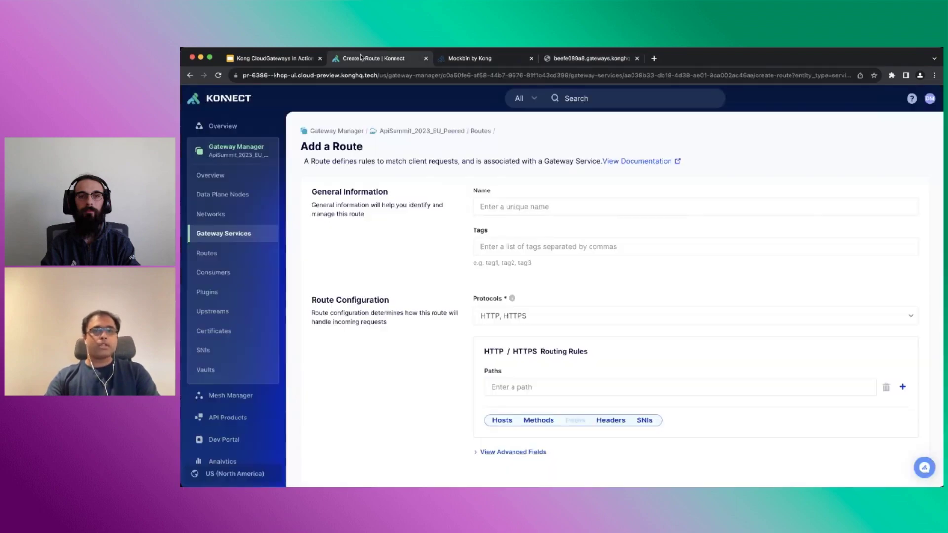
left_click(596, 208)
key("ctrl+v")
Give the route path /apisummit2023, save it, and recheck the proxy page
scroll(604, 275, "down", 1)
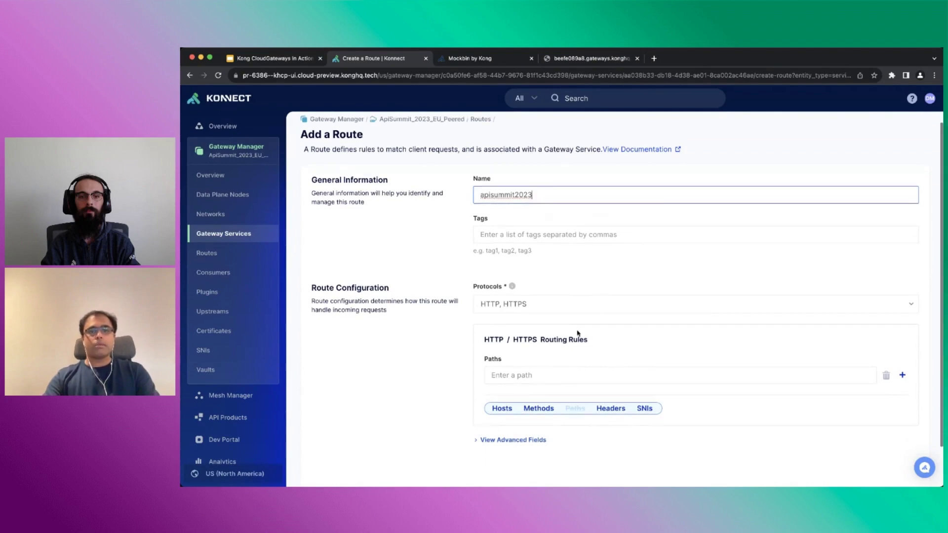
left_click(559, 375)
type("/")
key("ctrl+v")
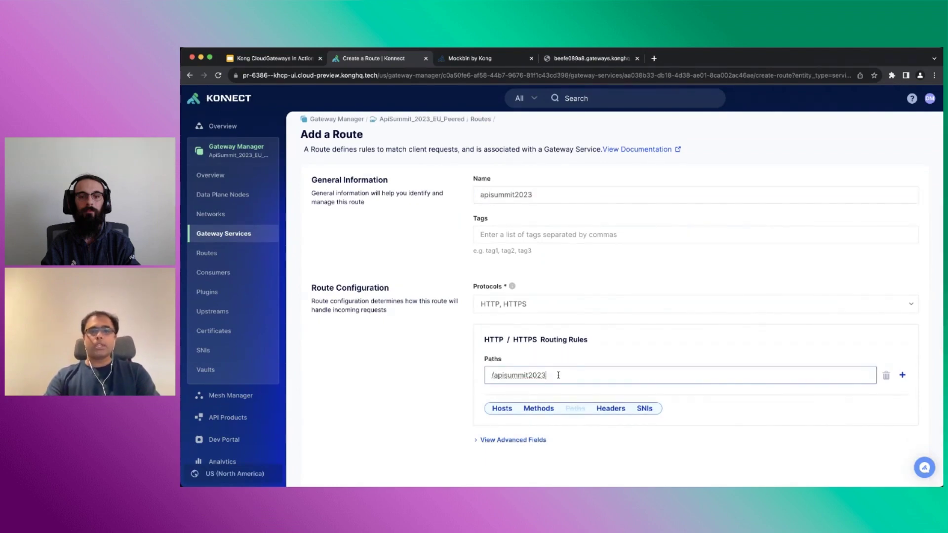
scroll(719, 406, "down", 2)
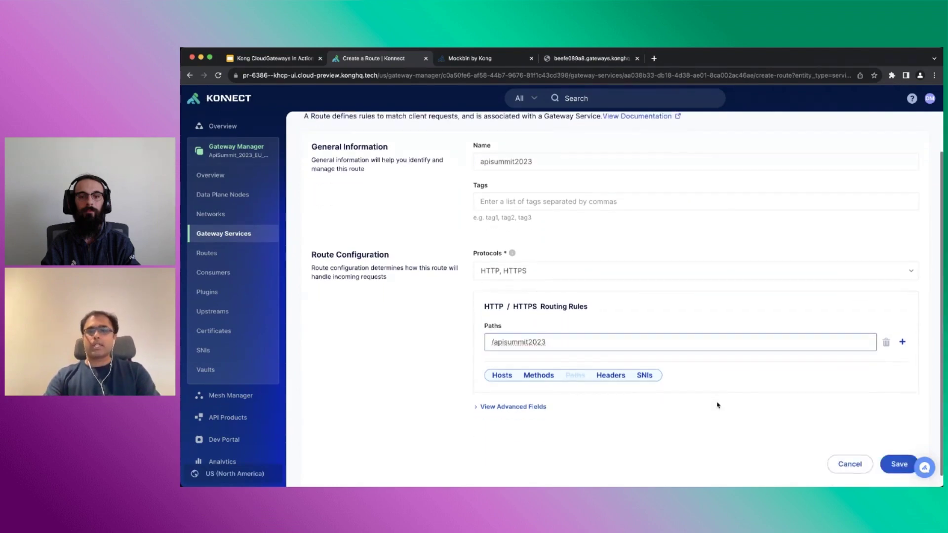
left_click(900, 456)
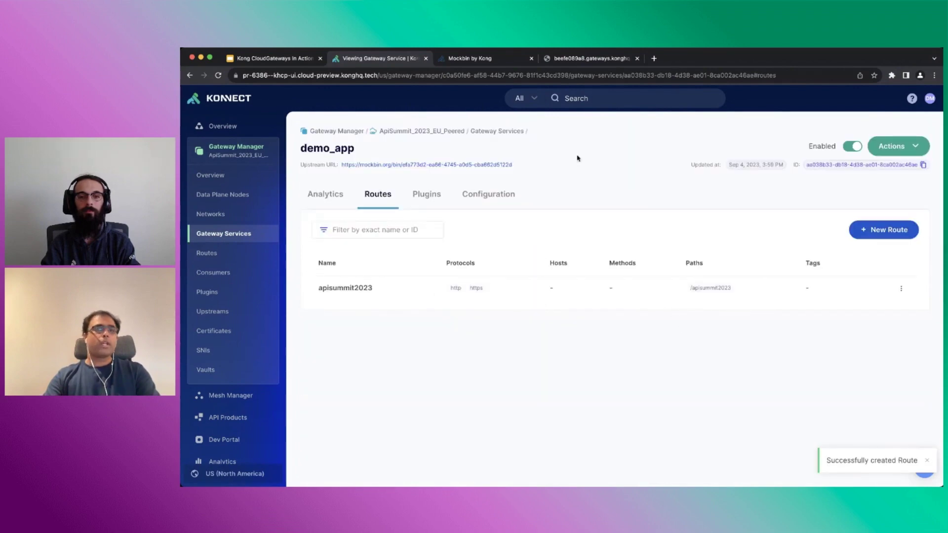
left_click(594, 59)
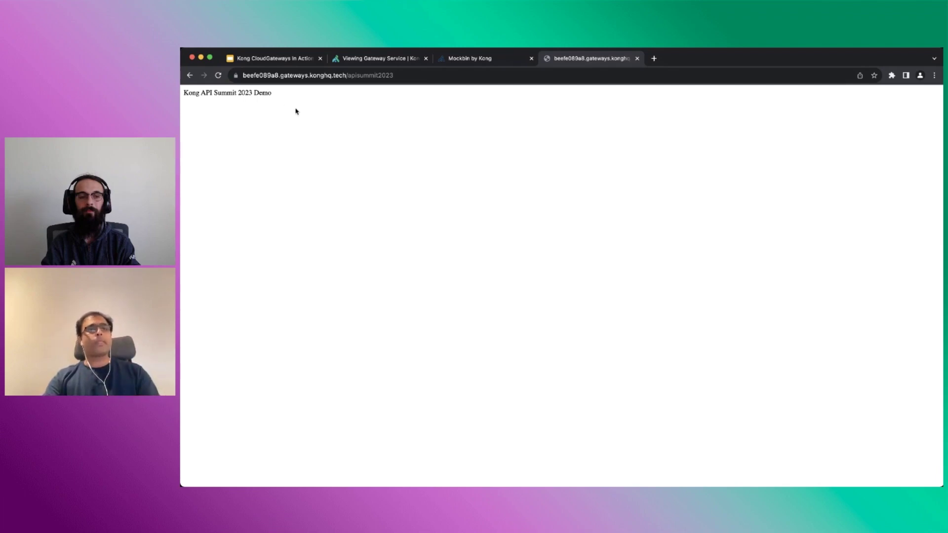
Back in Konnect, view the control plane's networks, with Frankfurt and Ireland Ready
left_click(359, 59)
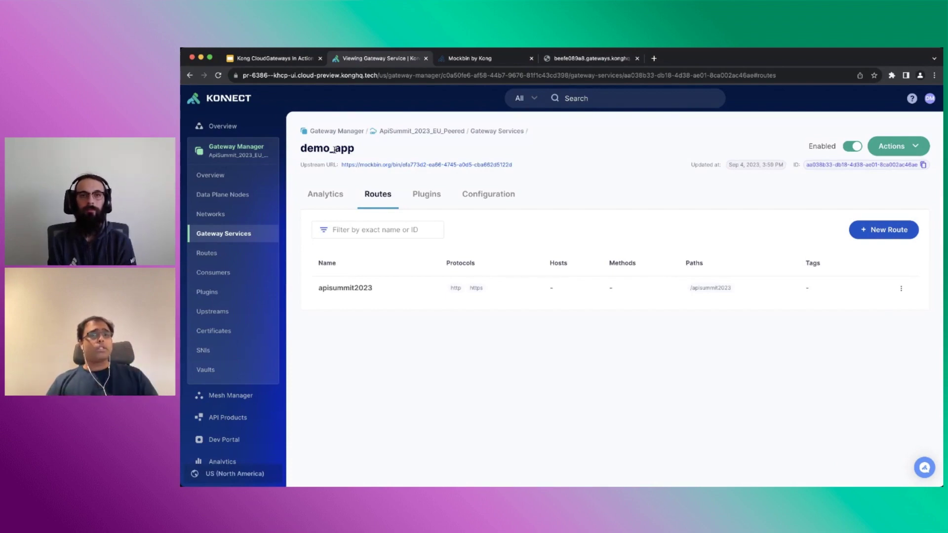
left_click(202, 214)
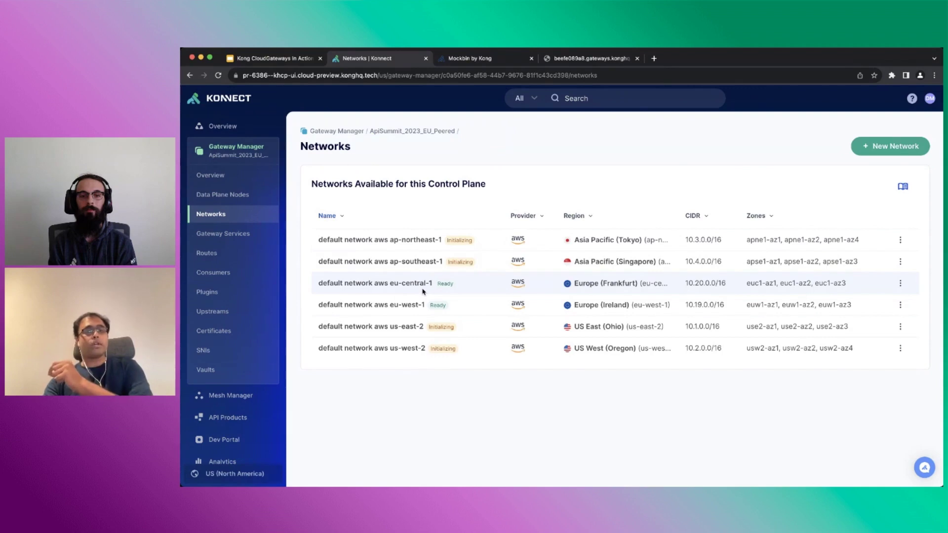
Confirm internal-demo-app's upstream is unreachable directly, review the routes list, and return to the proxy tab
left_click(244, 236)
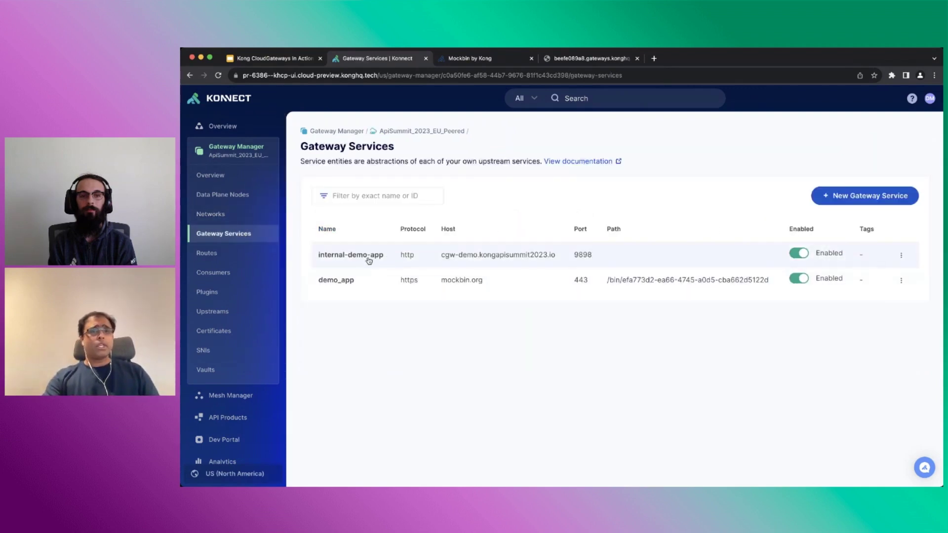
left_click(368, 258)
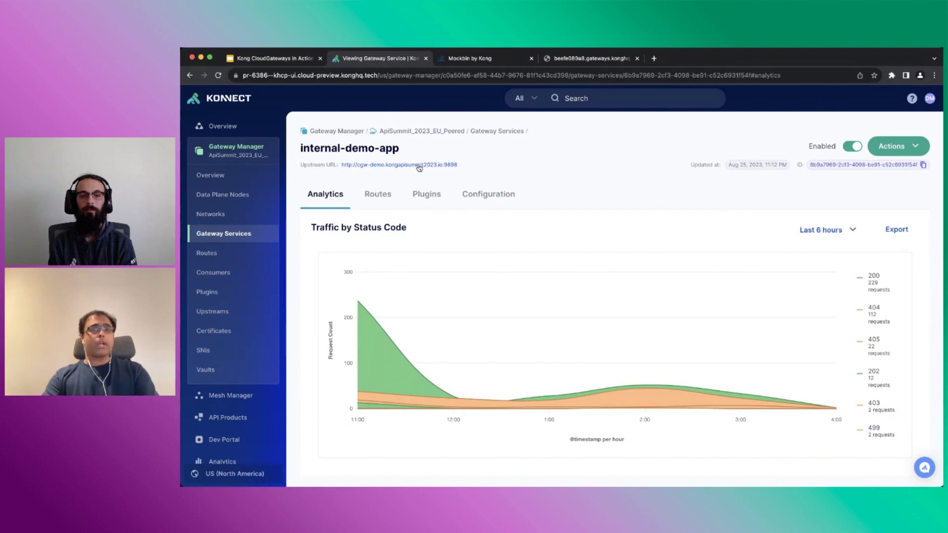
left_click(416, 167)
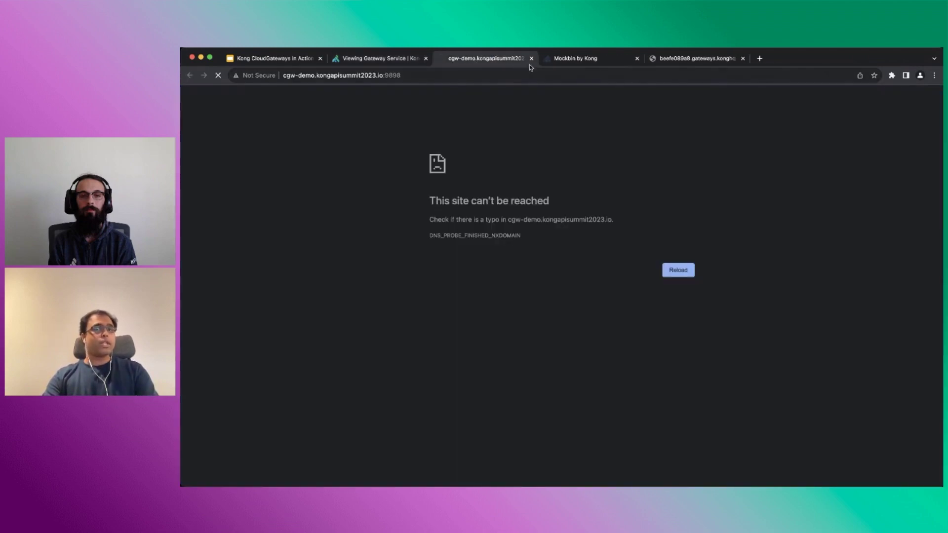
left_click(531, 58)
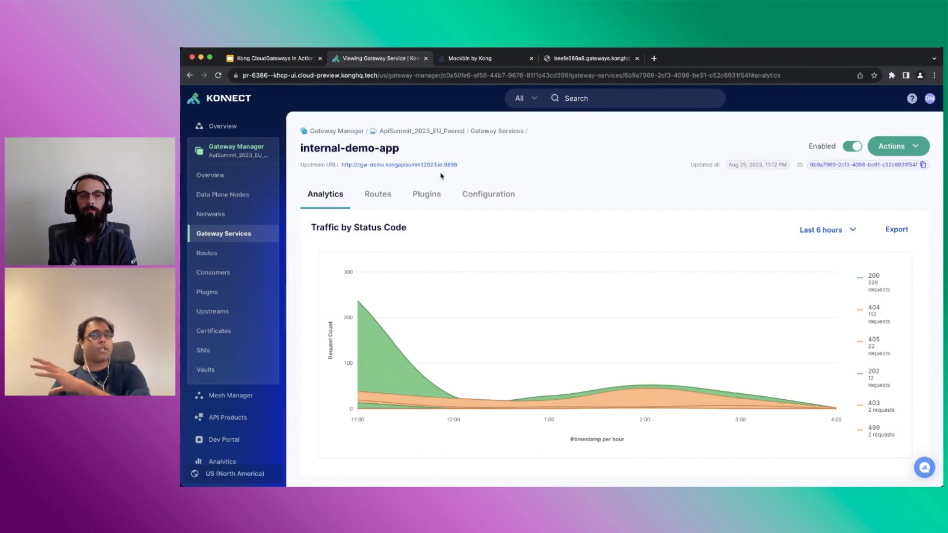
left_click(237, 251)
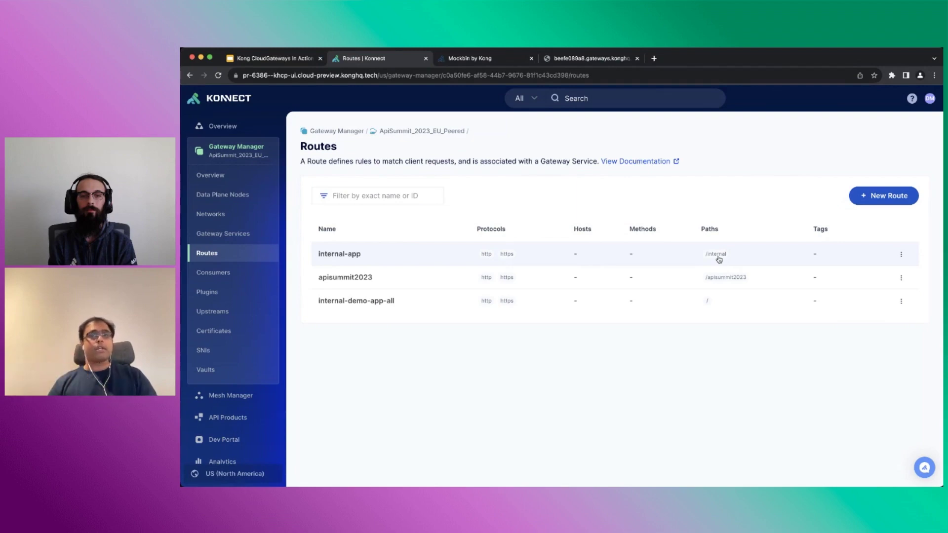
left_click(578, 58)
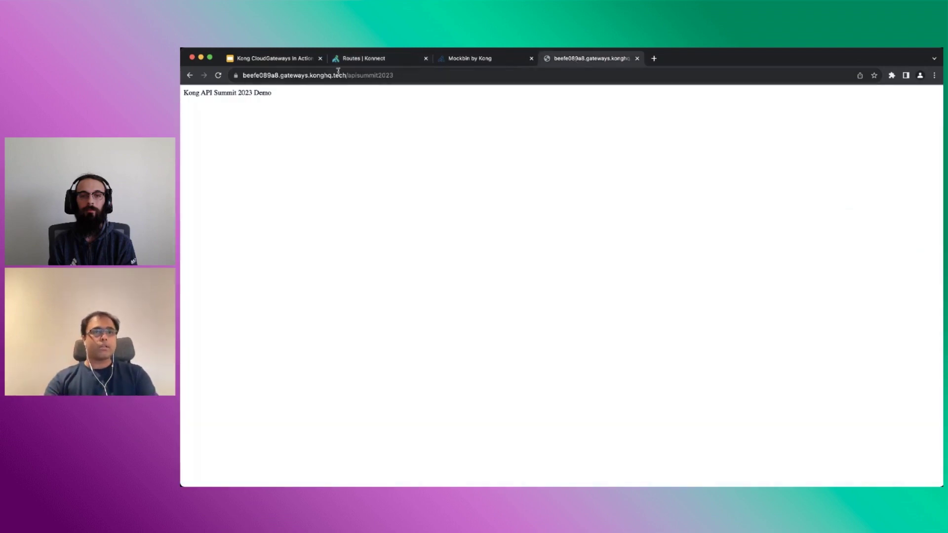
Load the /internal path through the proxy to reach the API Summit 2023 demo app
left_click_drag(349, 77, 394, 131)
type("int")
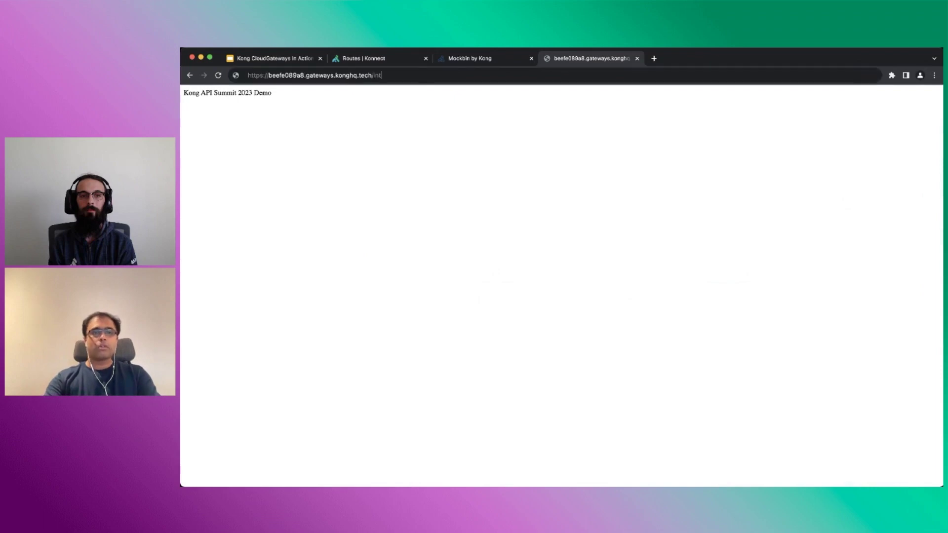
type("ernal")
key("Return")
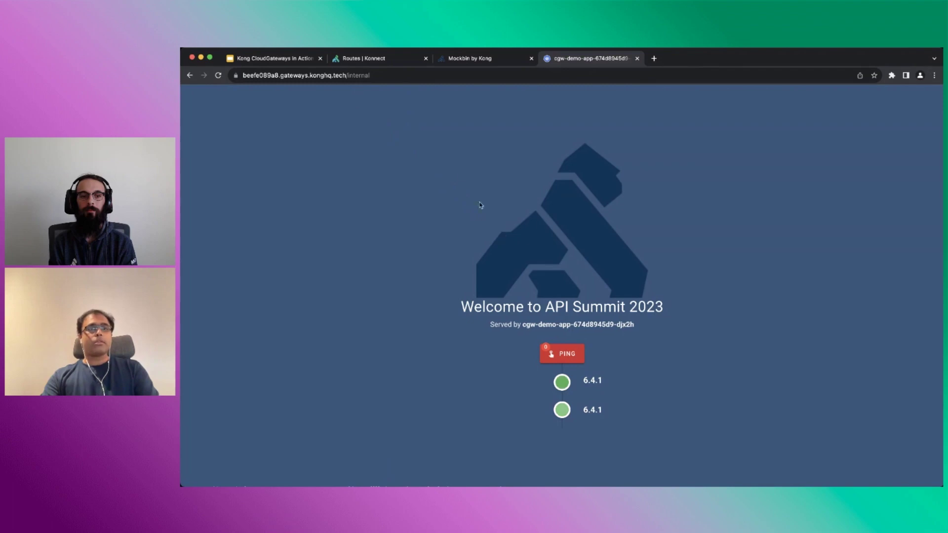
Present the Kong CloudGateways In Action deck at its Get started today slide
left_click(293, 60)
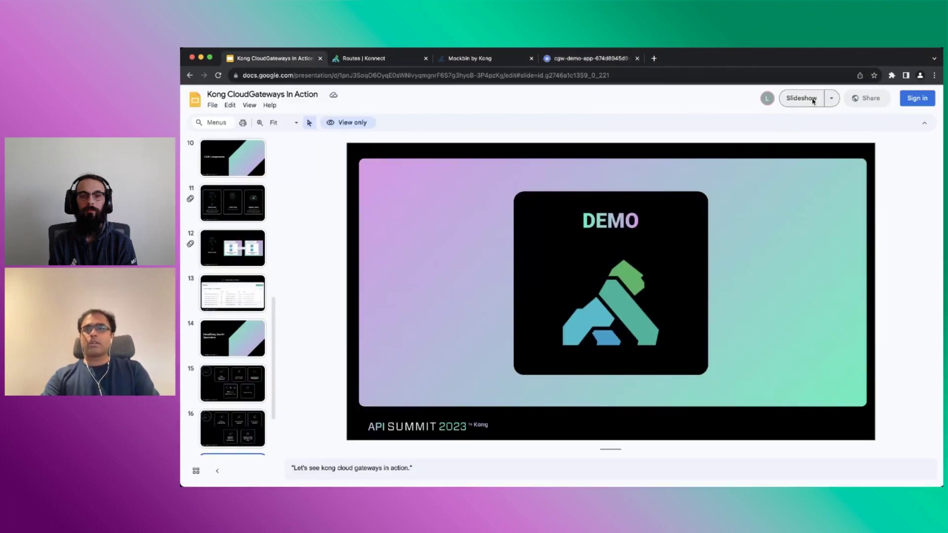
left_click(801, 98)
key("Right")
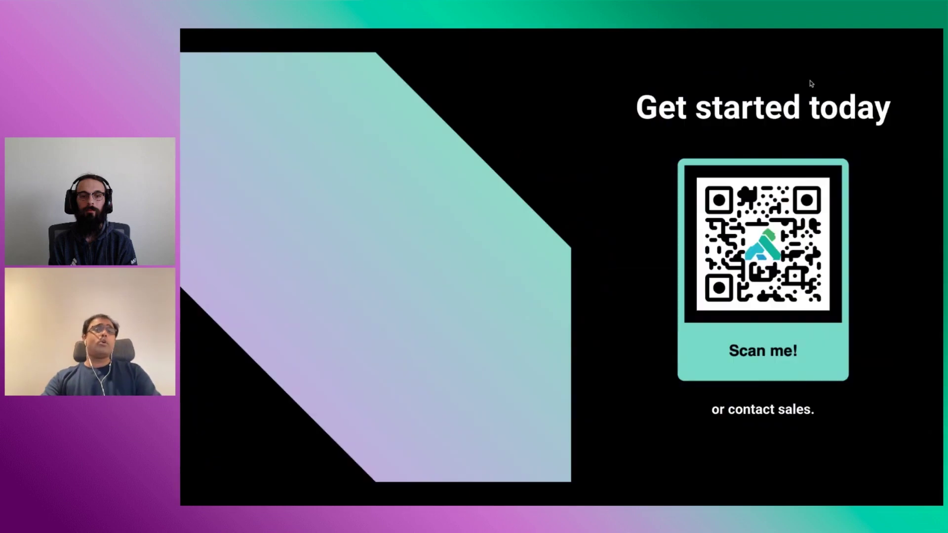